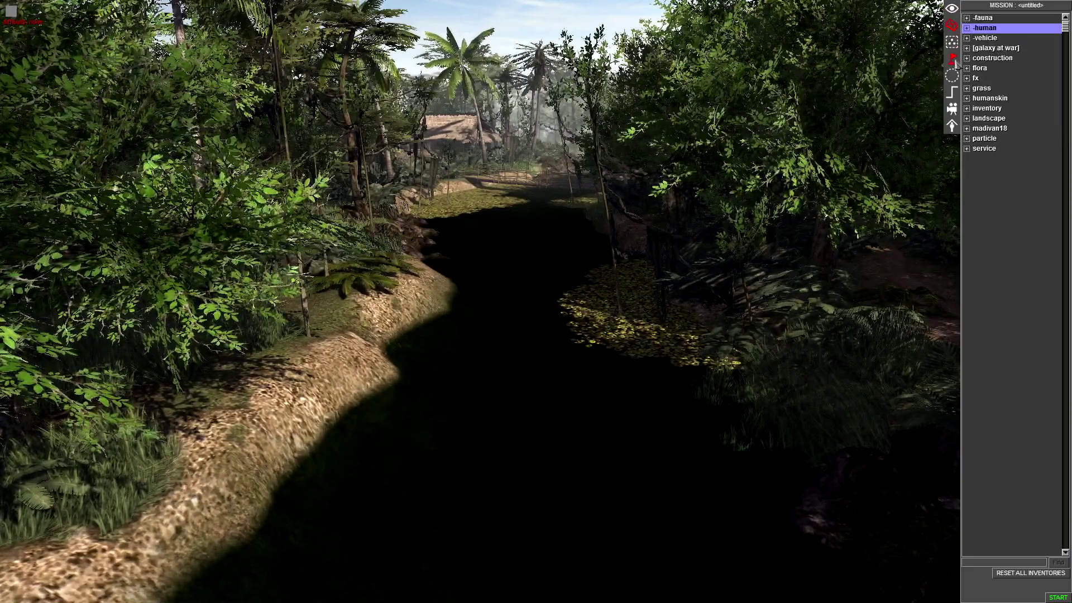
# Switch to camera editing and add a new camera sequence named intro_tutorial
pyautogui.click(955, 109)
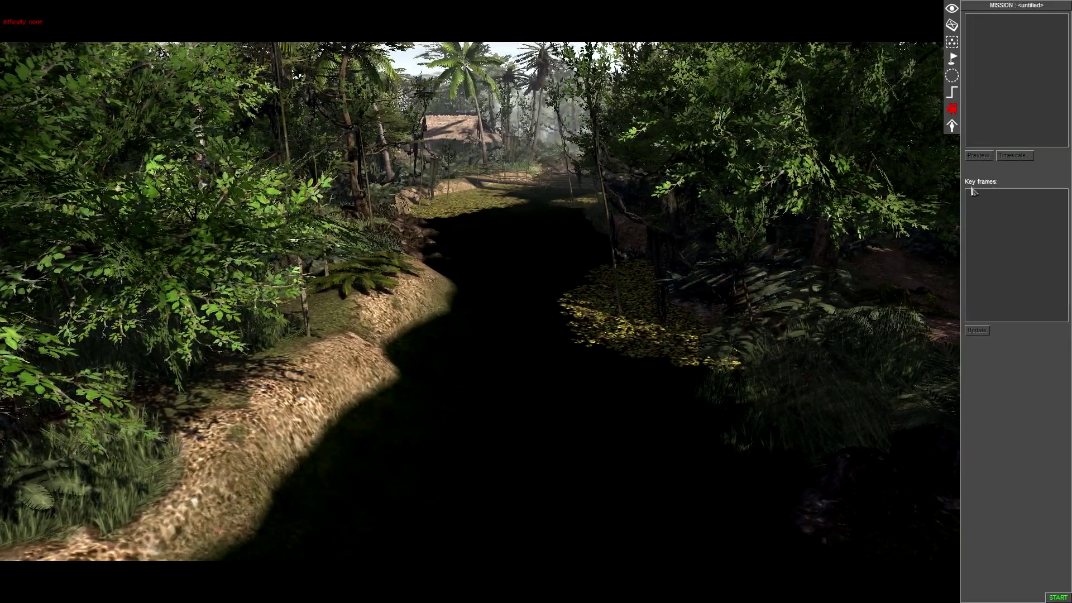
pyautogui.rightClick(992, 70)
pyautogui.click(1005, 70)
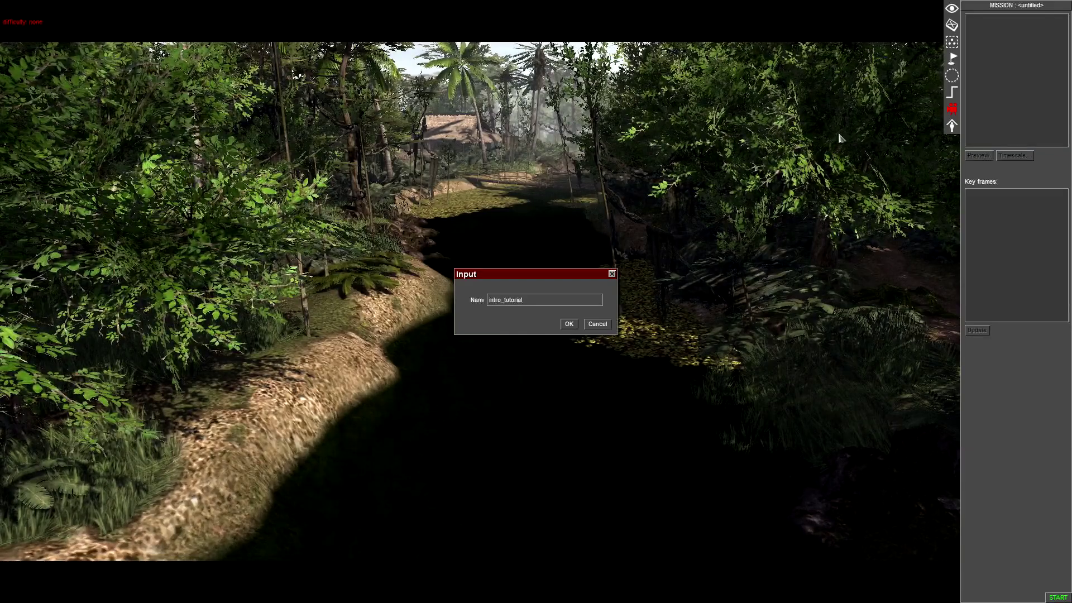
pyautogui.click(569, 324)
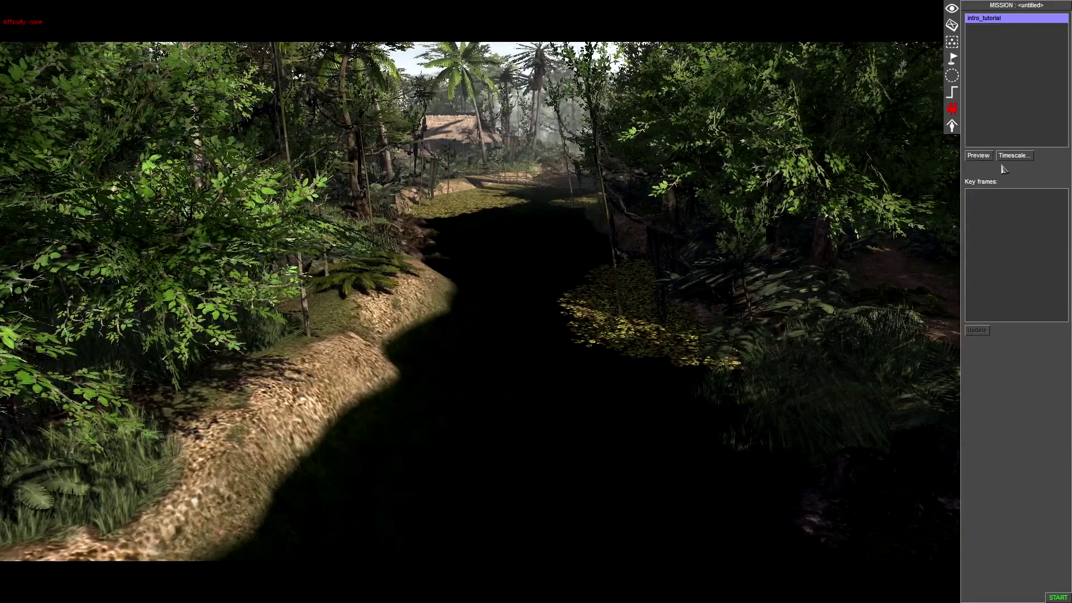
# Select the intro_tutorial camera sequence and add its first key frame from the current view over the river
pyautogui.click(1000, 21)
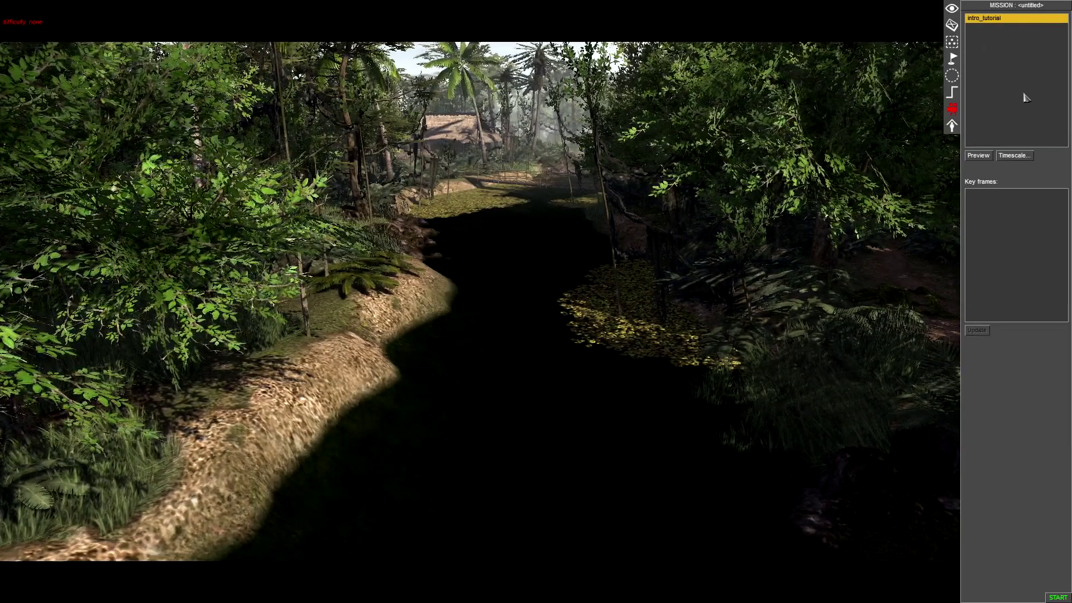
pyautogui.rightClick(1000, 217)
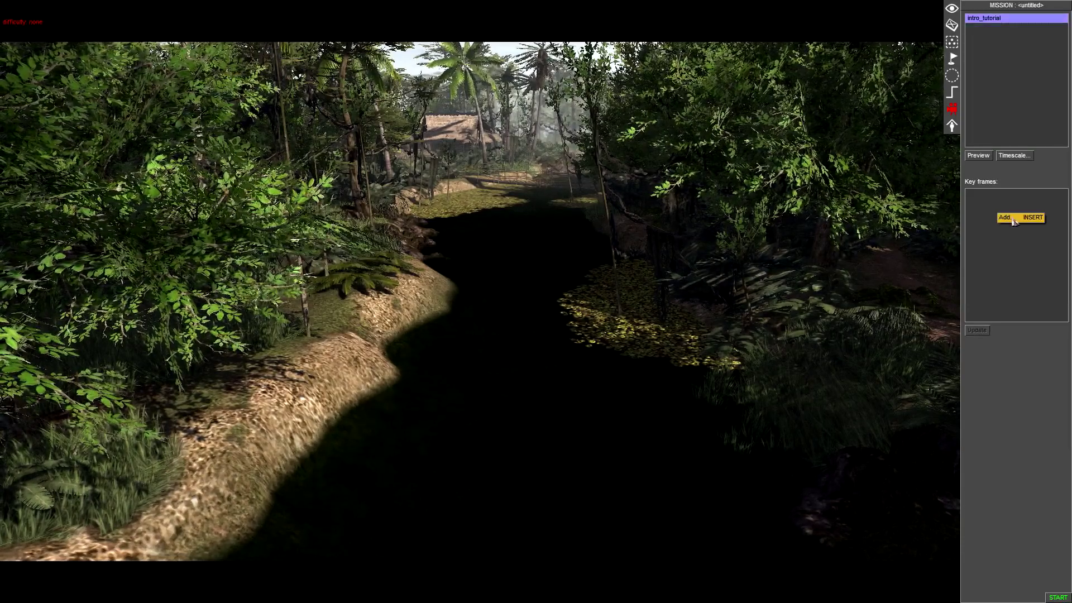
pyautogui.click(1011, 219)
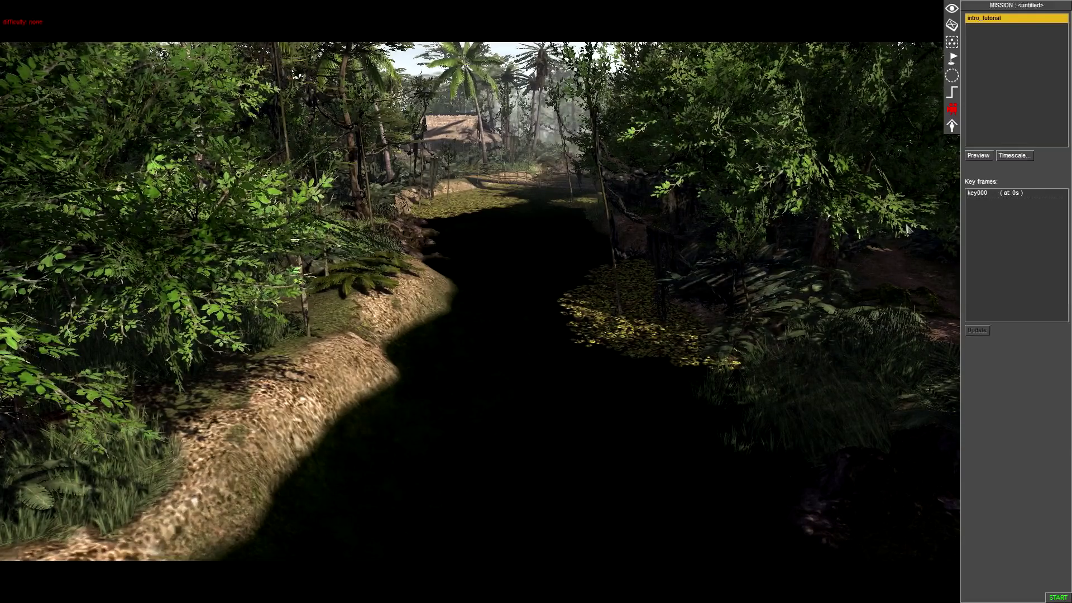
# Move the view away from the first key frame and return to it to check its stored camera position
pyautogui.moveTo(585, 602)
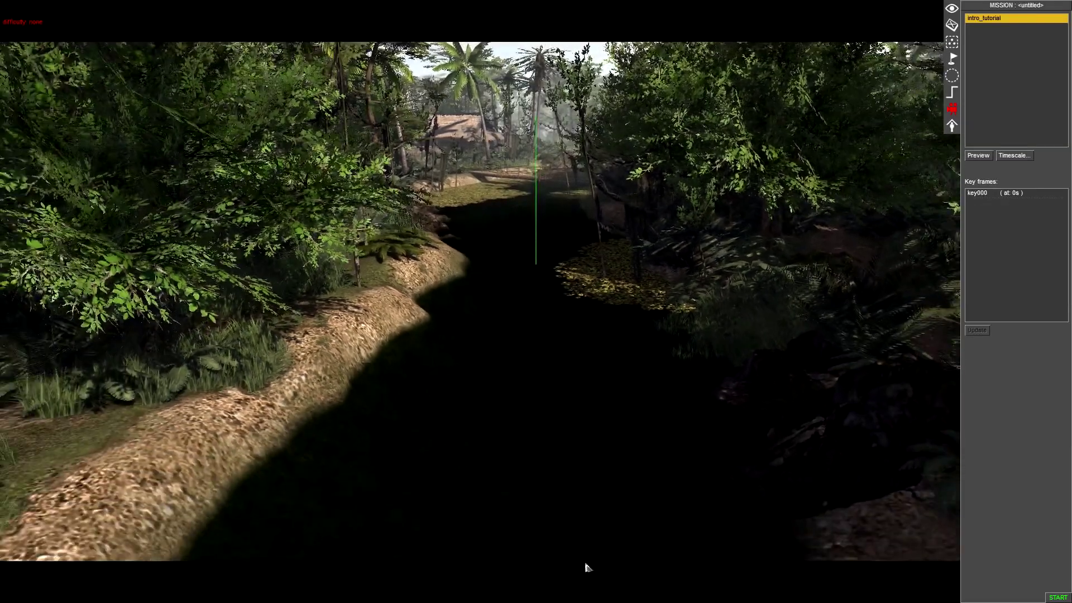
pyautogui.moveTo(577, 494); pyautogui.dragTo(607, 496, button='middle')
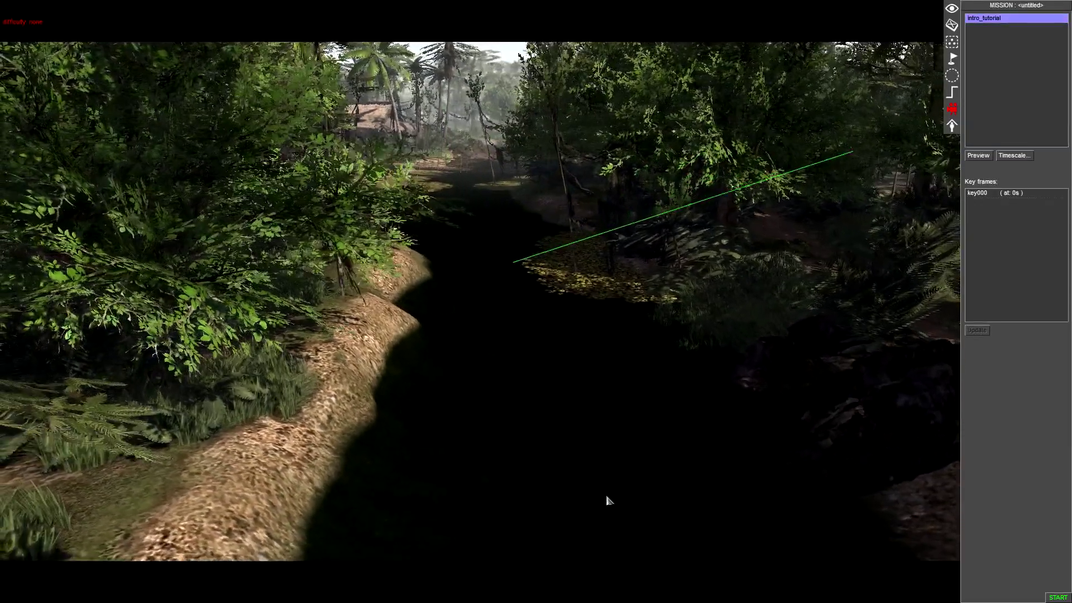
pyautogui.click(978, 193)
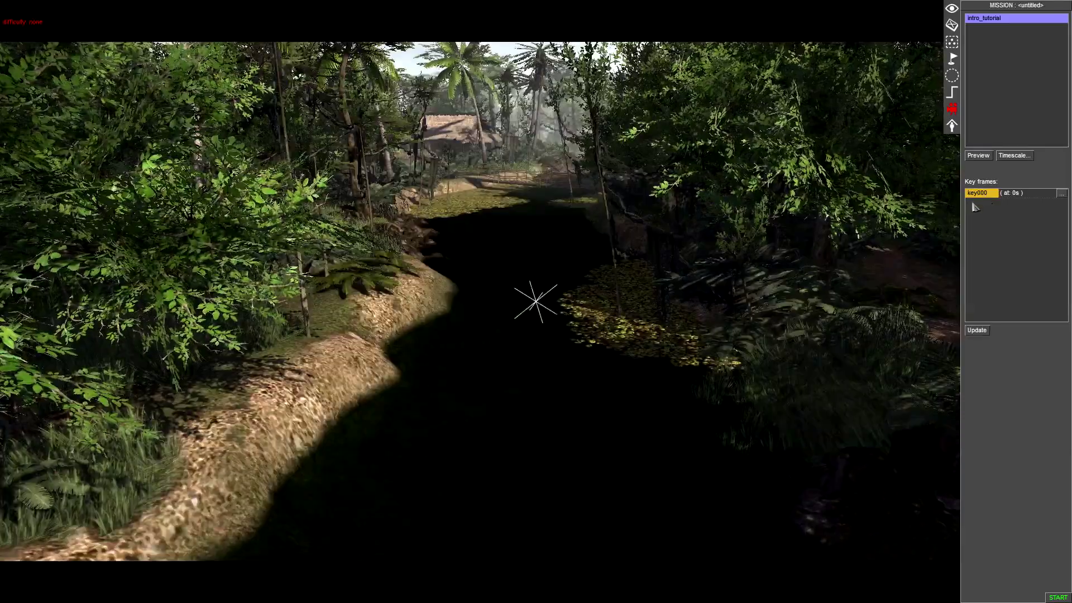
pyautogui.scroll(-2, 669, 308)
pyautogui.moveTo(668, 307)
pyautogui.mouseDown(button='middle')
pyautogui.moveTo(710, 305)
pyautogui.moveTo(675, 305)
pyautogui.mouseUp(button='middle')
pyautogui.moveTo(827, 246)
pyautogui.mouseDown(button='middle')
pyautogui.moveTo(90, 335)
pyautogui.moveTo(162, 355)
pyautogui.mouseUp(button='middle')
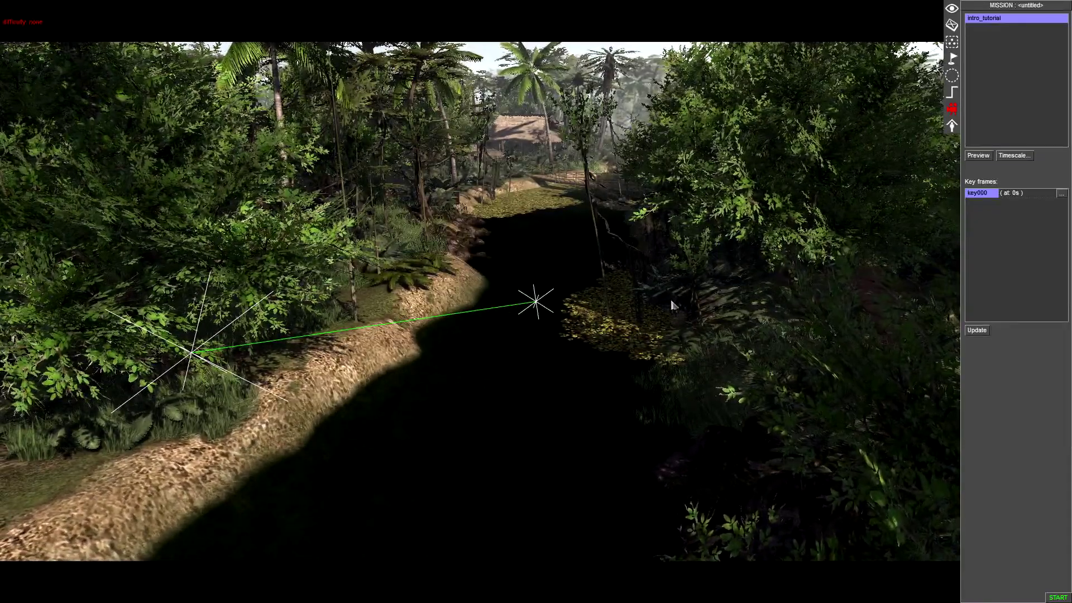
pyautogui.click(980, 195)
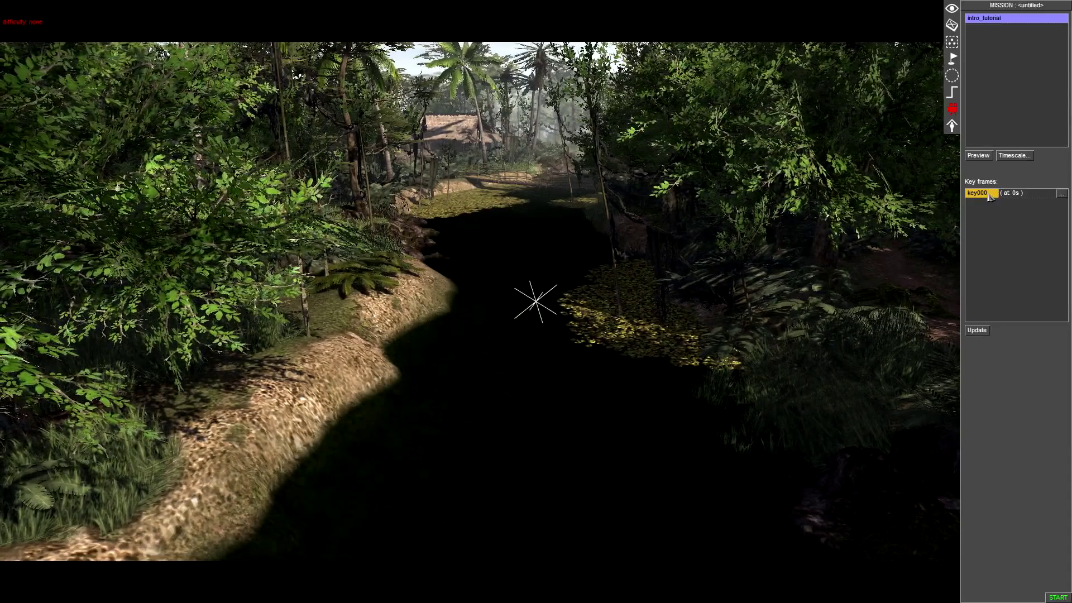
# Add a second key frame with the camera moved forward along the river, facing the hut and footbridge
pyautogui.scroll(1, 613, 240)
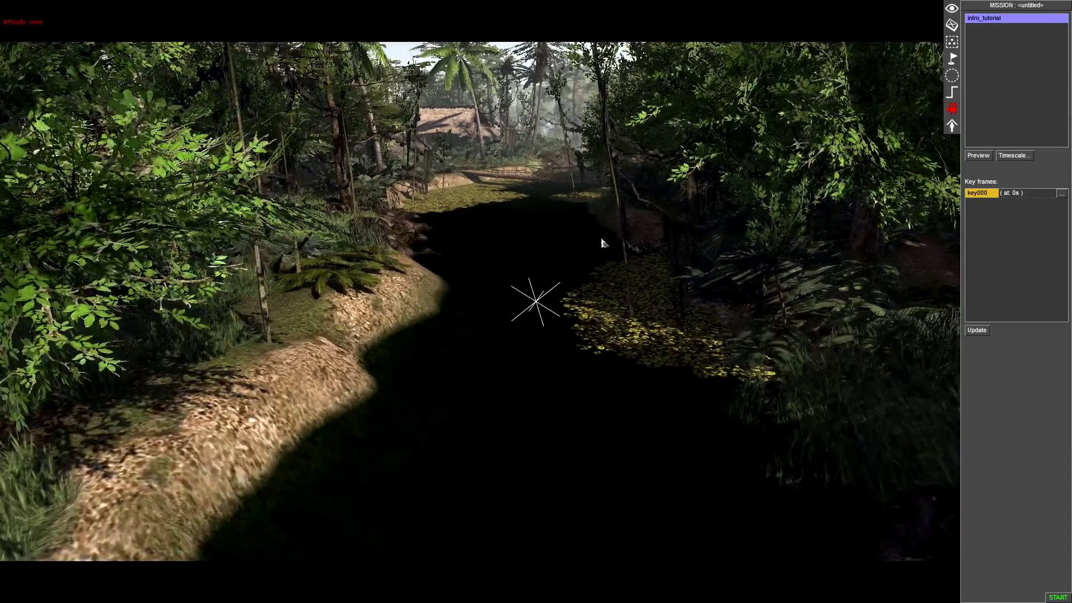
pyautogui.scroll(1, 600, 242)
pyautogui.scroll(1, 597, 240)
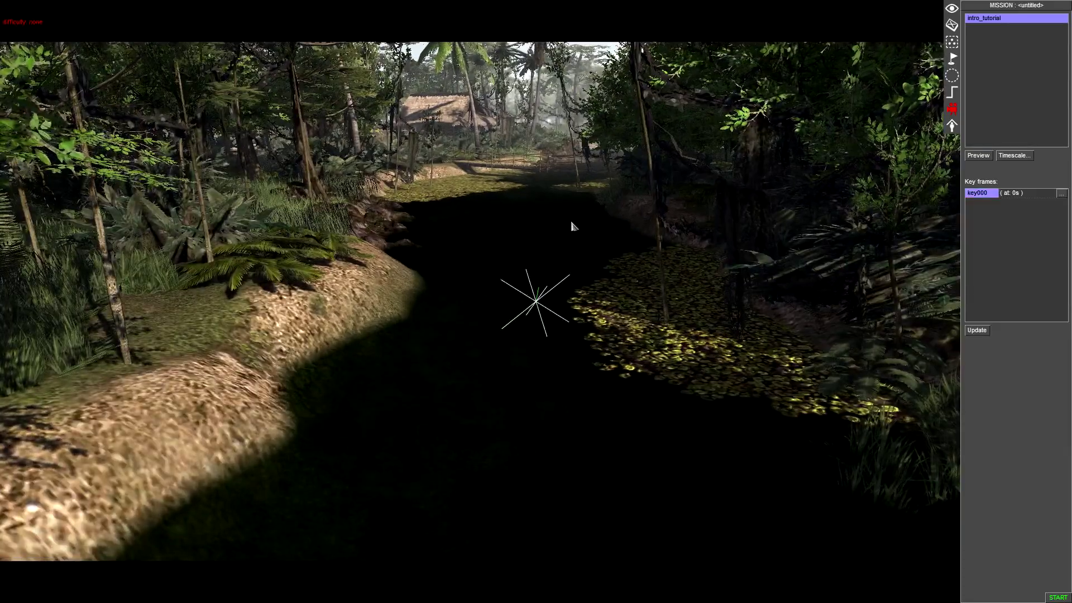
pyautogui.moveTo(572, 223); pyautogui.dragTo(569, 212, button='middle')
pyautogui.moveTo(528, 1)
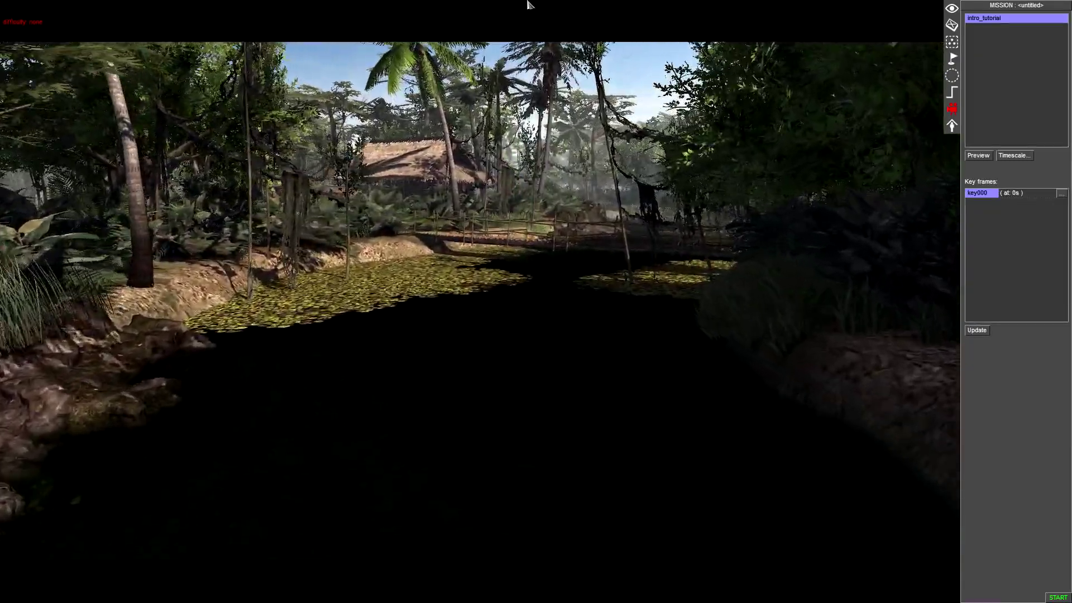
pyautogui.rightClick(999, 234)
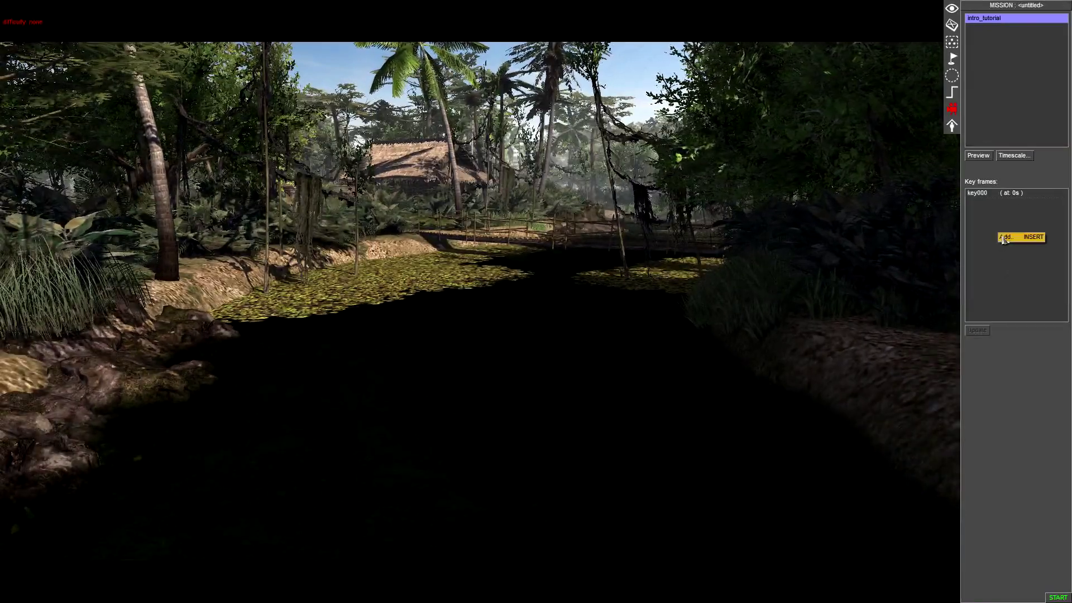
pyautogui.click(1008, 239)
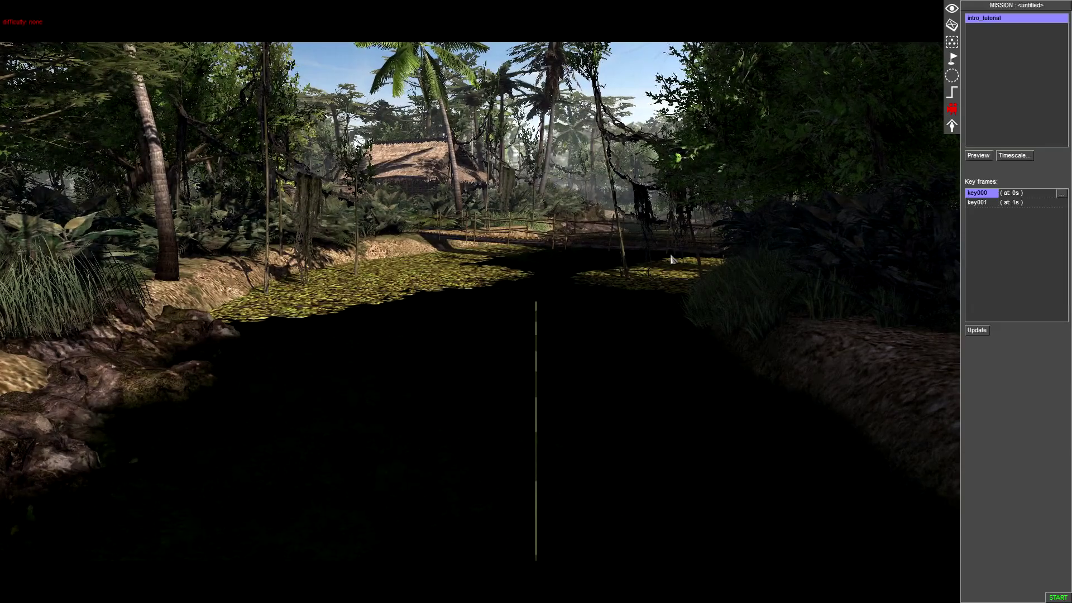
# Examine the camera path between the first two key frames and preview the intro_tutorial sequence
pyautogui.moveTo(672, 258); pyautogui.dragTo(686, 275, button='right')
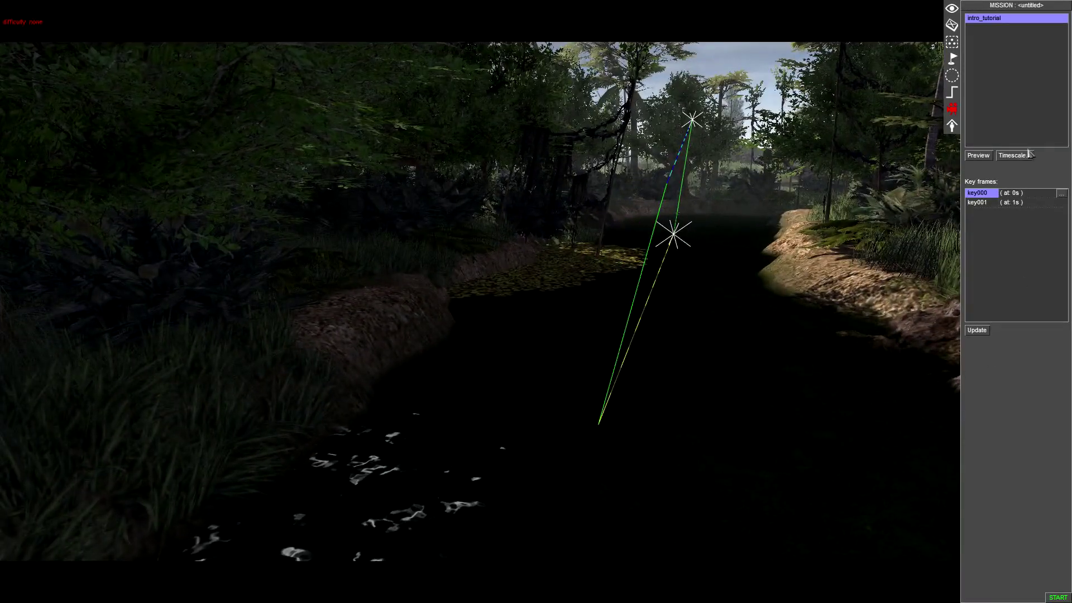
pyautogui.moveTo(871, 223); pyautogui.dragTo(676, 217, button='right')
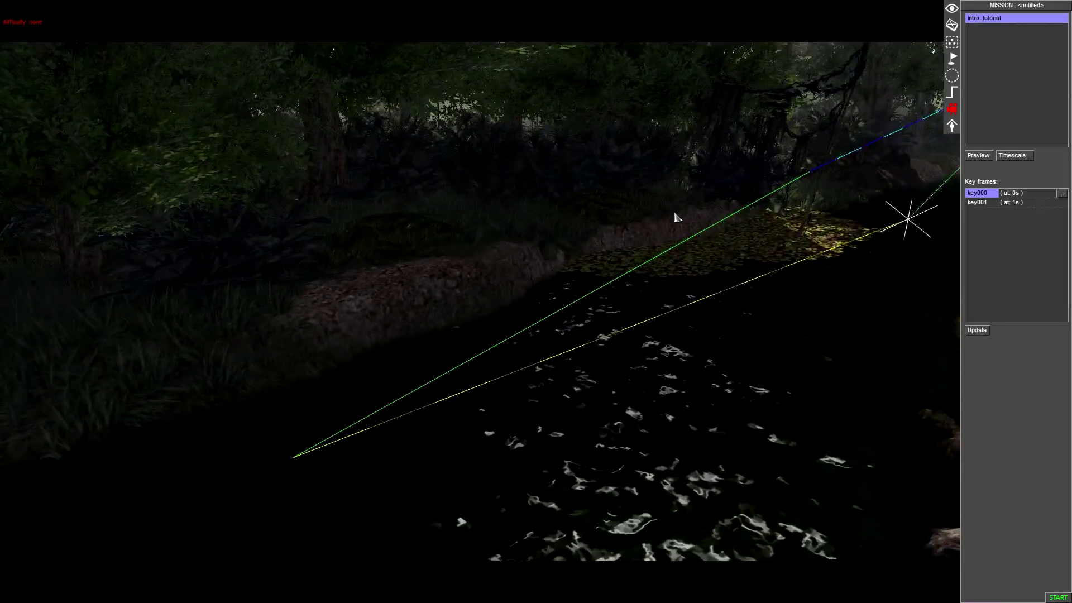
pyautogui.click(978, 157)
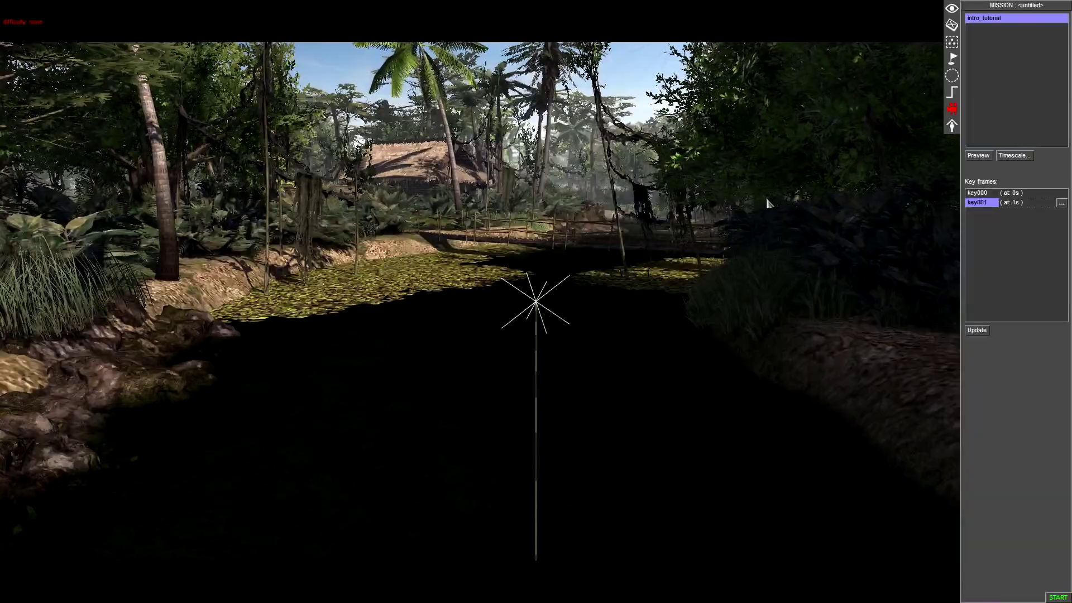
# Add a third key frame with the camera farther upriver, facing the footbridge and the thatched hut beside it
pyautogui.press('w')
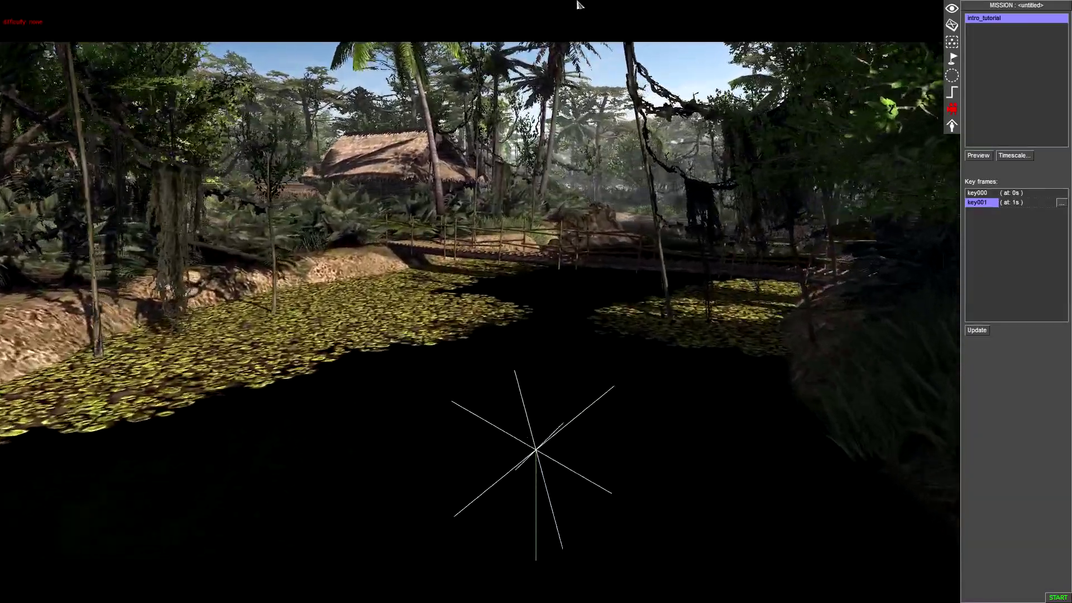
pyautogui.press('w')
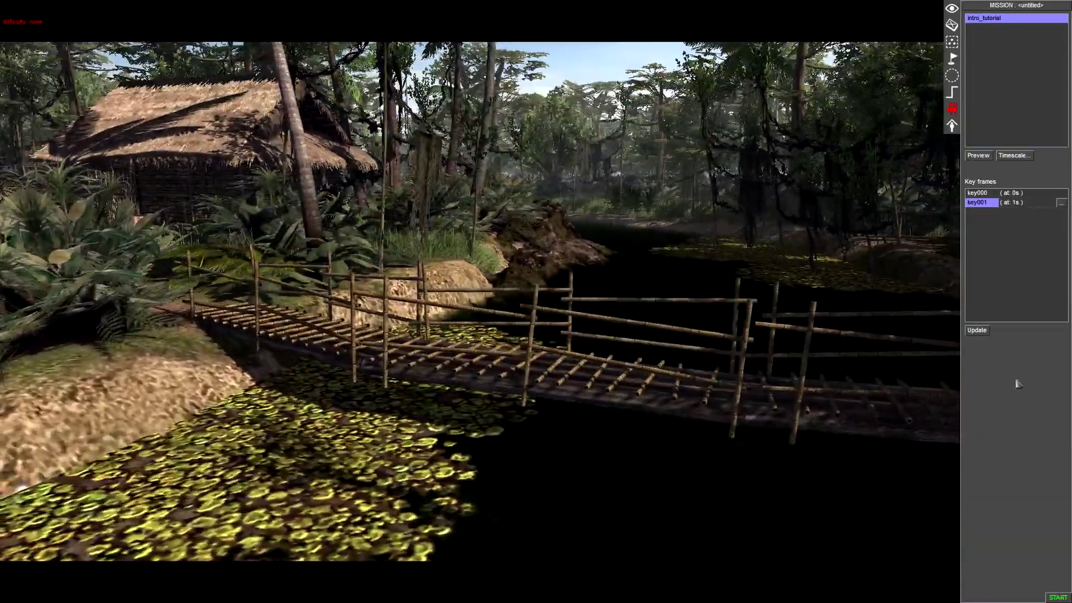
pyautogui.press('s')
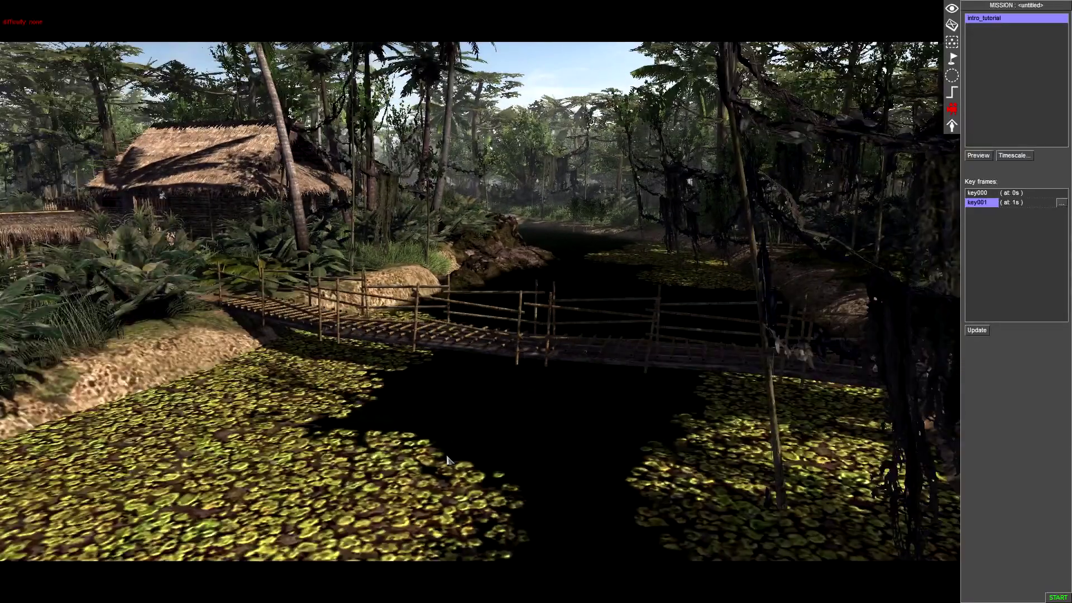
pyautogui.rightClick(995, 234)
pyautogui.click(1016, 239)
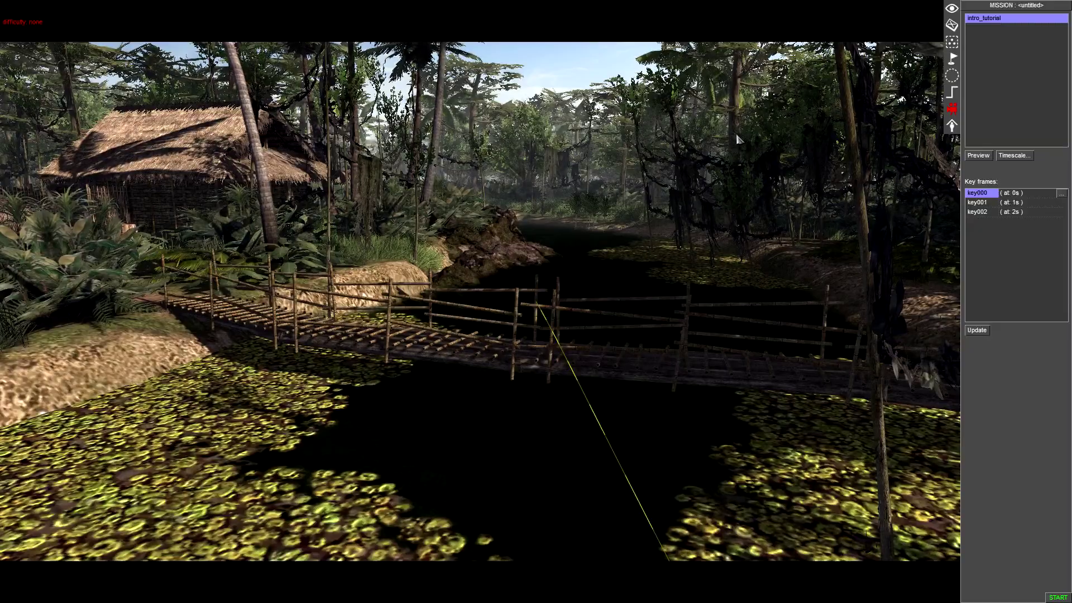
# Add a fourth key frame with the camera past the footbridge, turned across the river towards the village path
pyautogui.press('w')
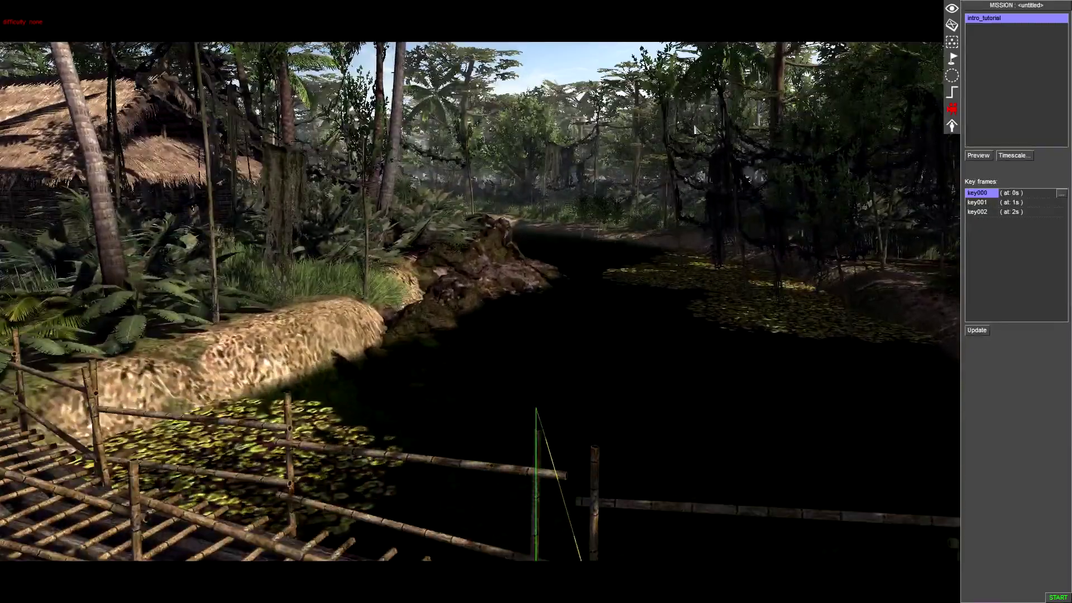
pyautogui.moveTo(695, 129); pyautogui.dragTo(461, 147, button='right')
pyautogui.press('w')
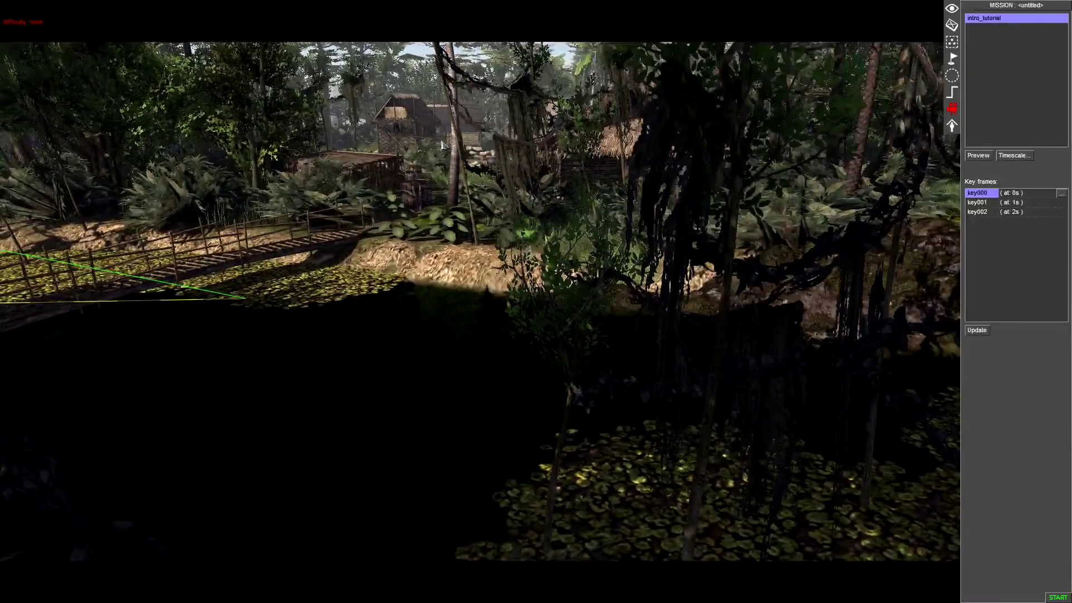
pyautogui.press('s')
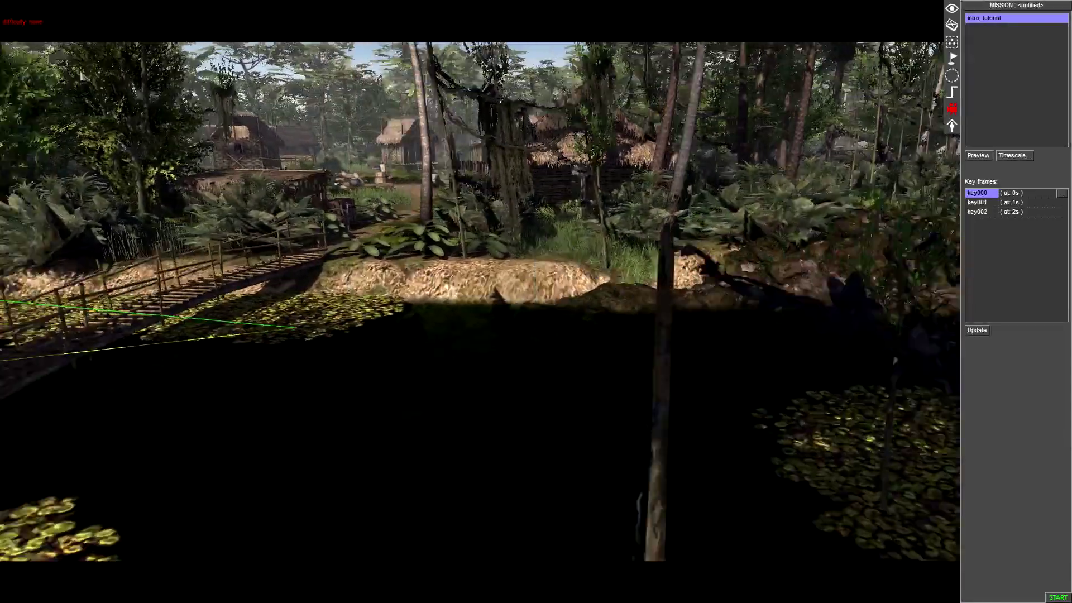
pyautogui.press('w')
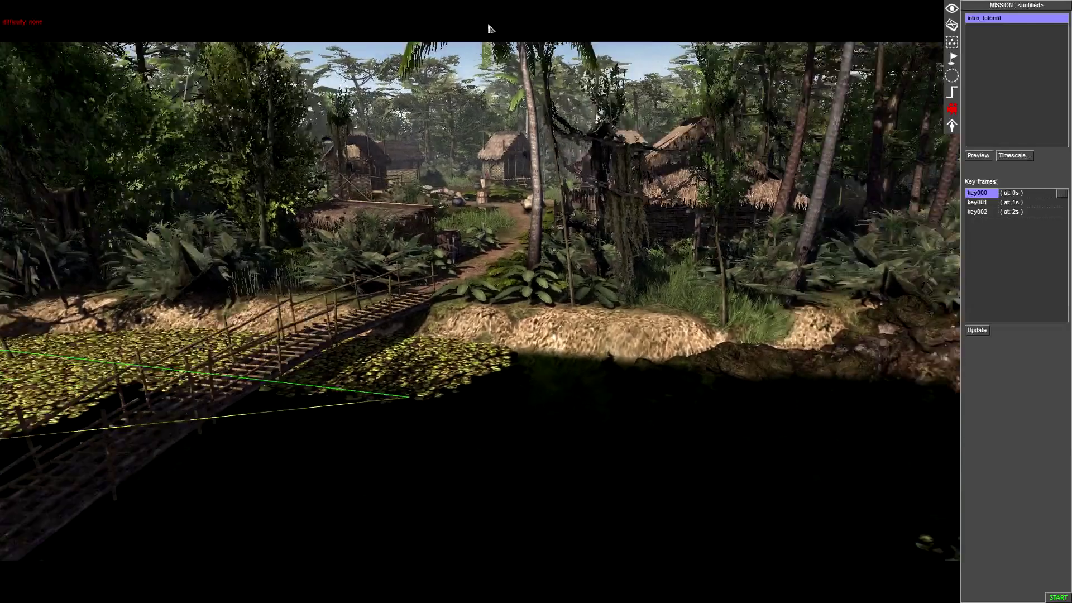
pyautogui.rightClick(1023, 234)
pyautogui.click(1026, 238)
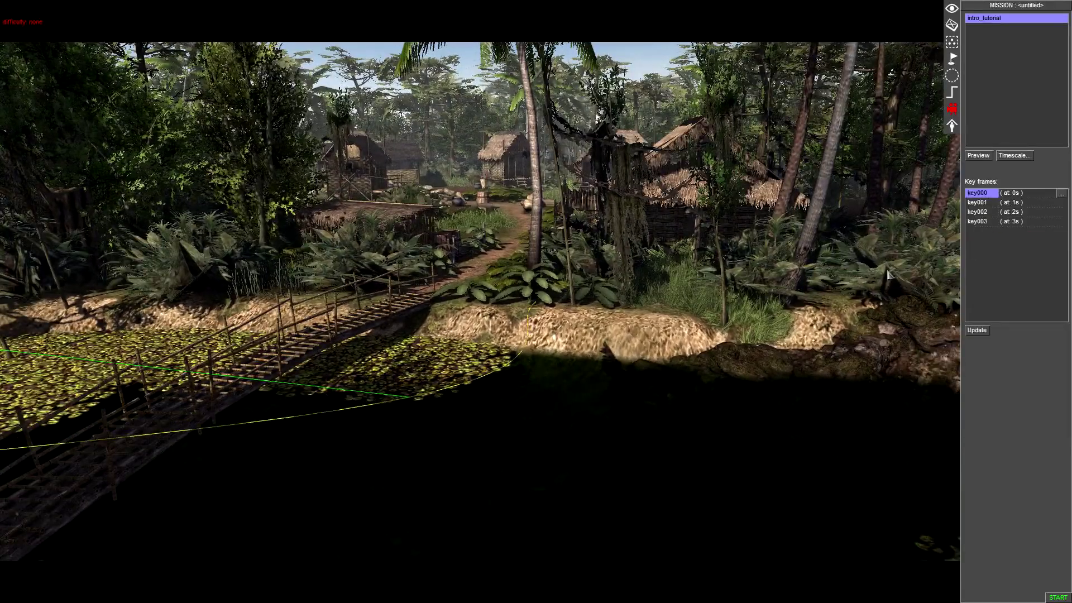
# Check the camera path from behind, then add a fifth key frame looking across the riverbank at the village huts
pyautogui.moveTo(569, 282); pyautogui.dragTo(553, 28, button='middle')
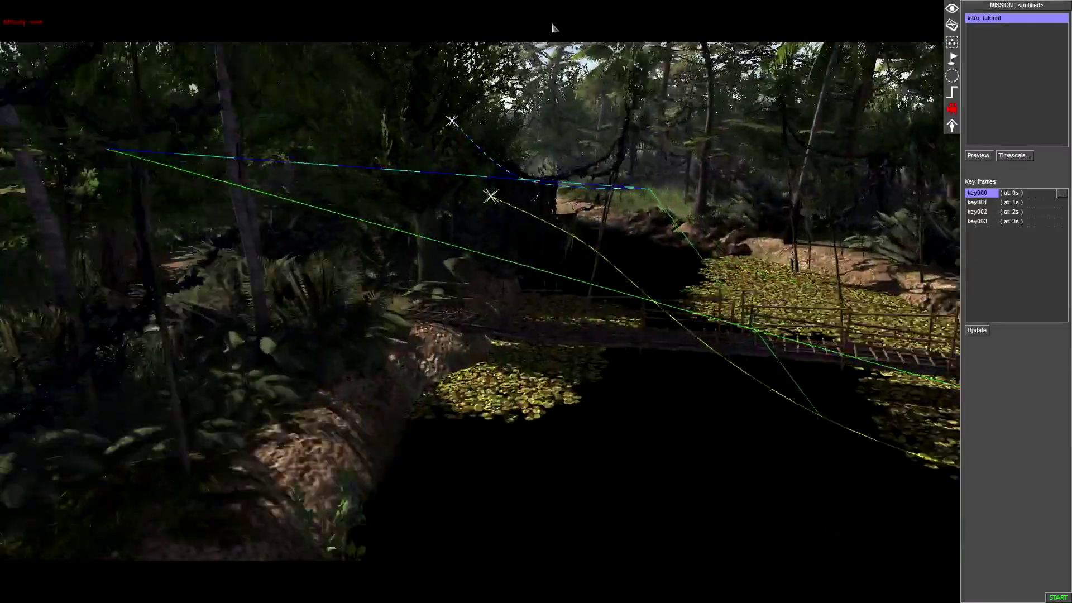
pyautogui.press('w')
pyautogui.moveTo(527, 114); pyautogui.dragTo(582, 130, button='middle')
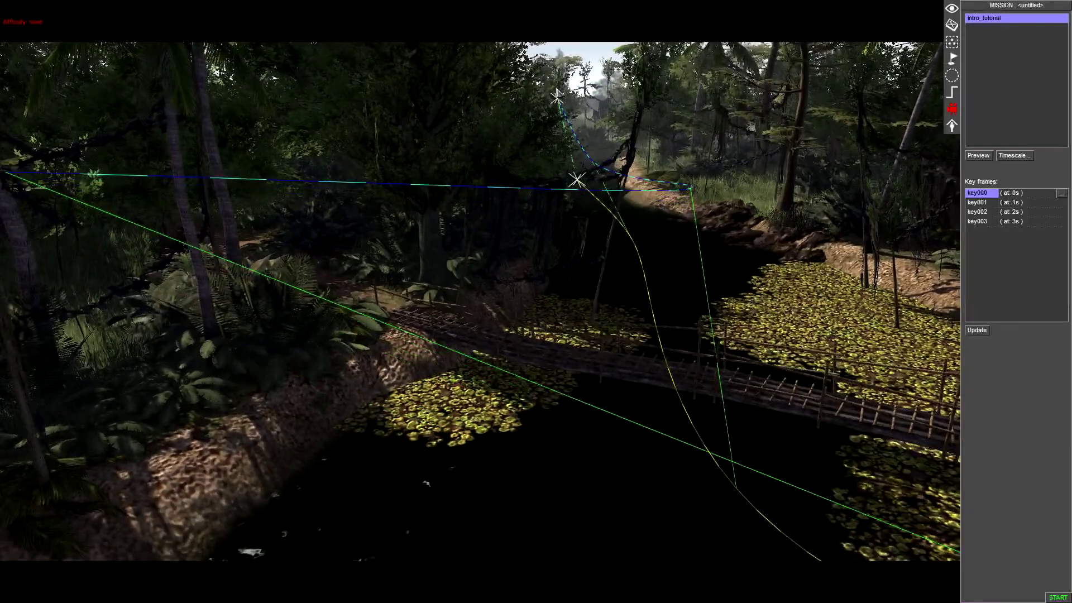
pyautogui.moveTo(582, 130); pyautogui.dragTo(441, 127, button='middle')
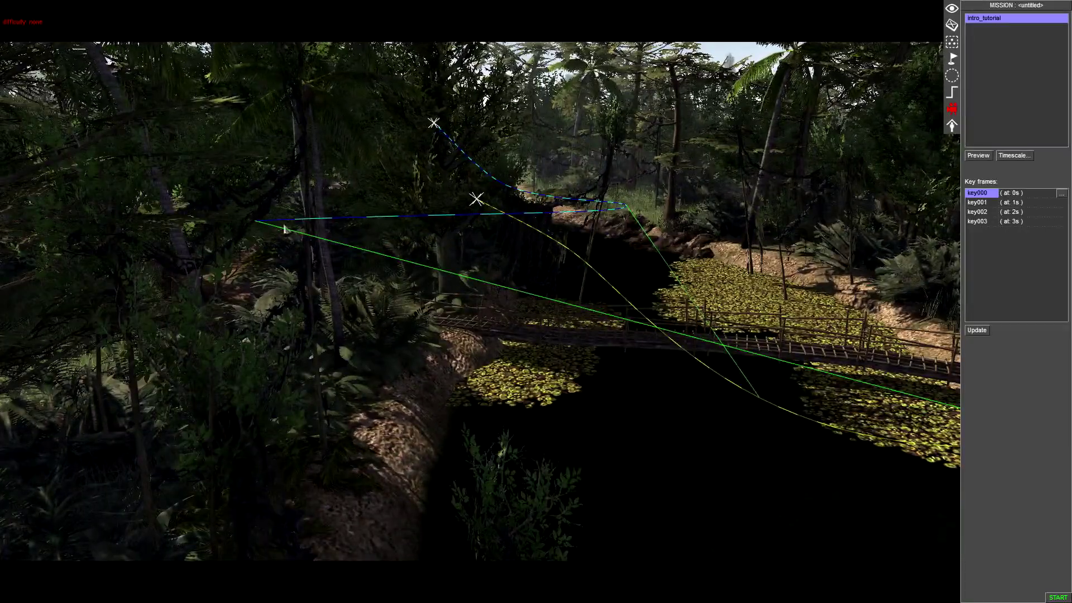
pyautogui.moveTo(515, 321); pyautogui.dragTo(588, 146, button='middle')
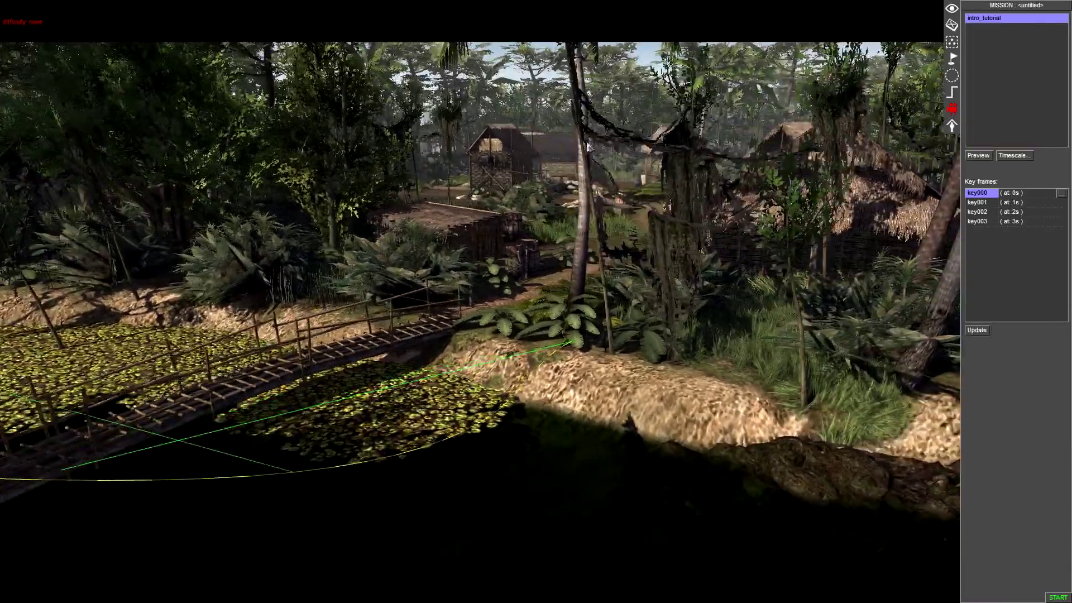
pyautogui.rightClick(994, 251)
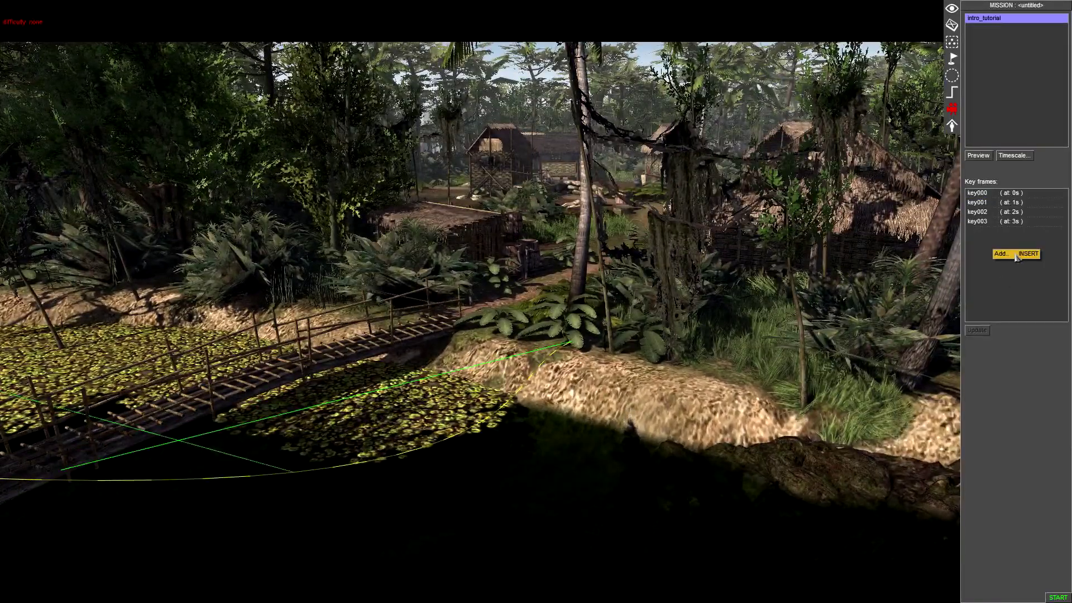
pyautogui.click(1015, 254)
# Examine the extended camera path from behind the trees and from above the riverbank facing the village
pyautogui.moveTo(660, 277); pyautogui.dragTo(405, 326, button='middle')
pyautogui.press('Down')
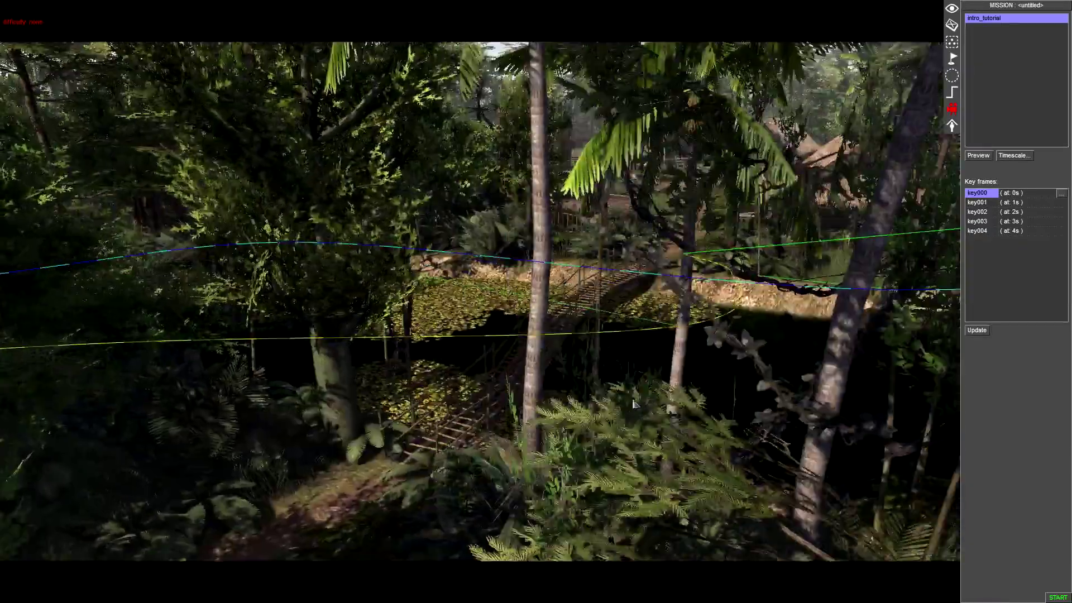
pyautogui.moveTo(521, 321); pyautogui.dragTo(557, 73, button='middle')
pyautogui.press('Up')
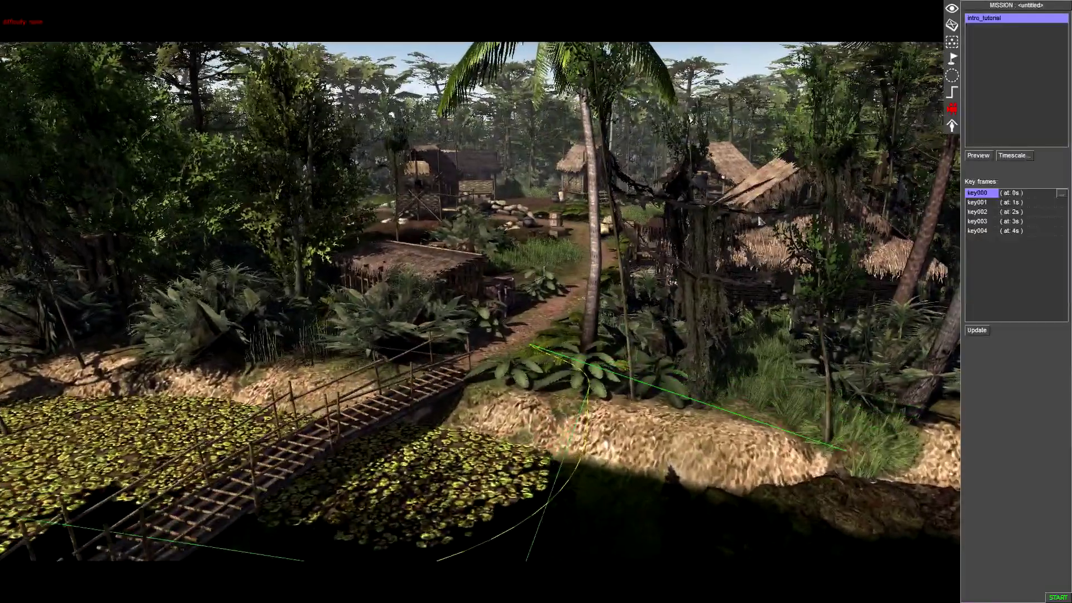
# Add a sixth key frame with the camera across the river, looking along the dirt path into the village huts
pyautogui.moveTo(916, 240); pyautogui.dragTo(968, 24, button='middle')
pyautogui.press('Up')
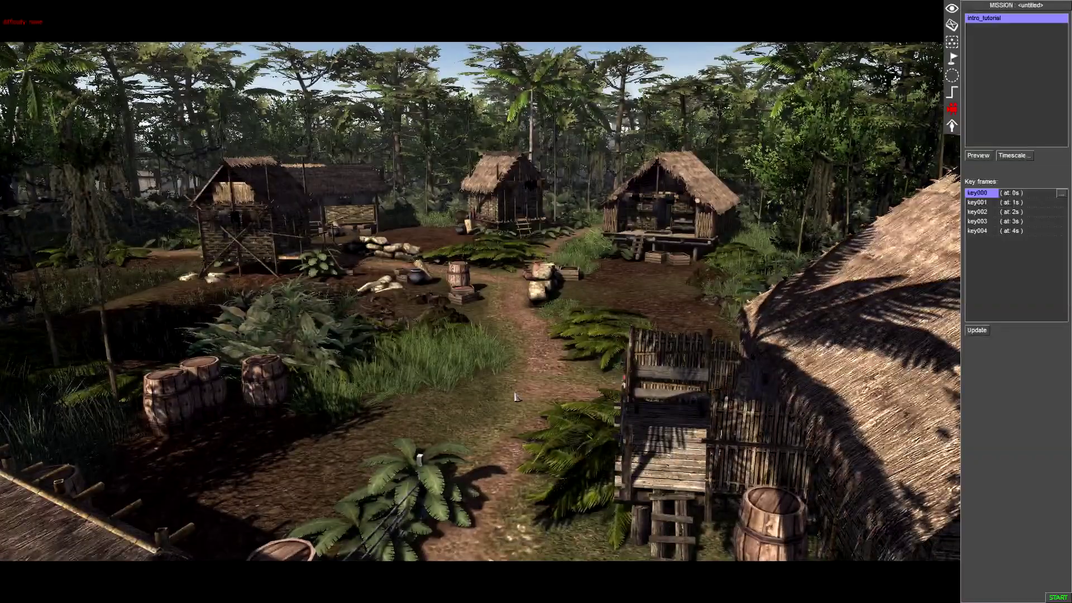
pyautogui.rightClick(1021, 274)
pyautogui.click(1025, 263)
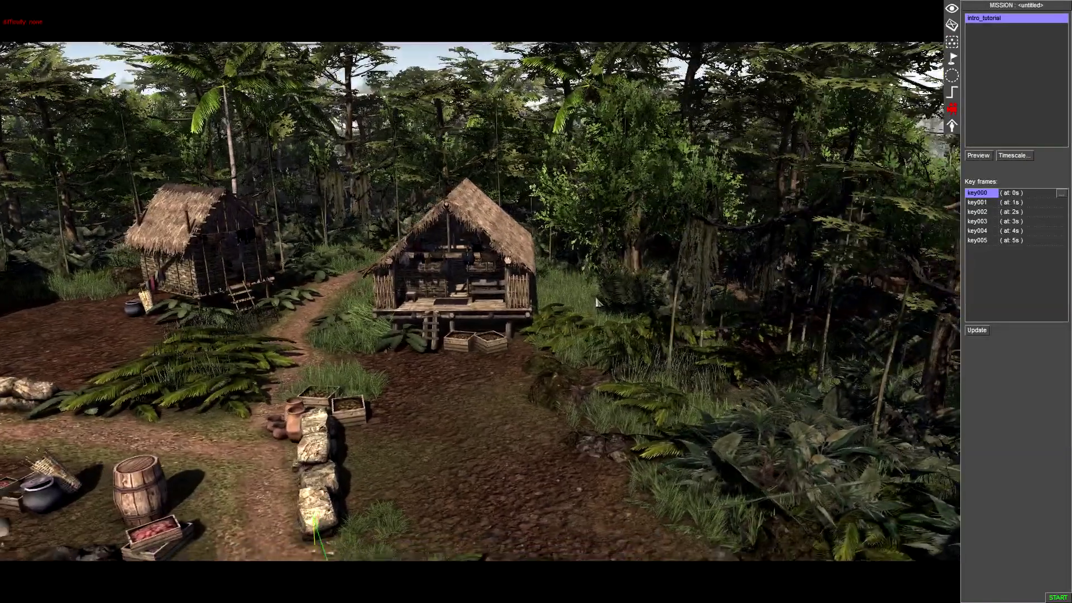
# Add a seventh key frame with the camera farther inside the village, facing the open-fronted stilt hut
pyautogui.moveTo(597, 303); pyautogui.dragTo(581, 302, button='middle')
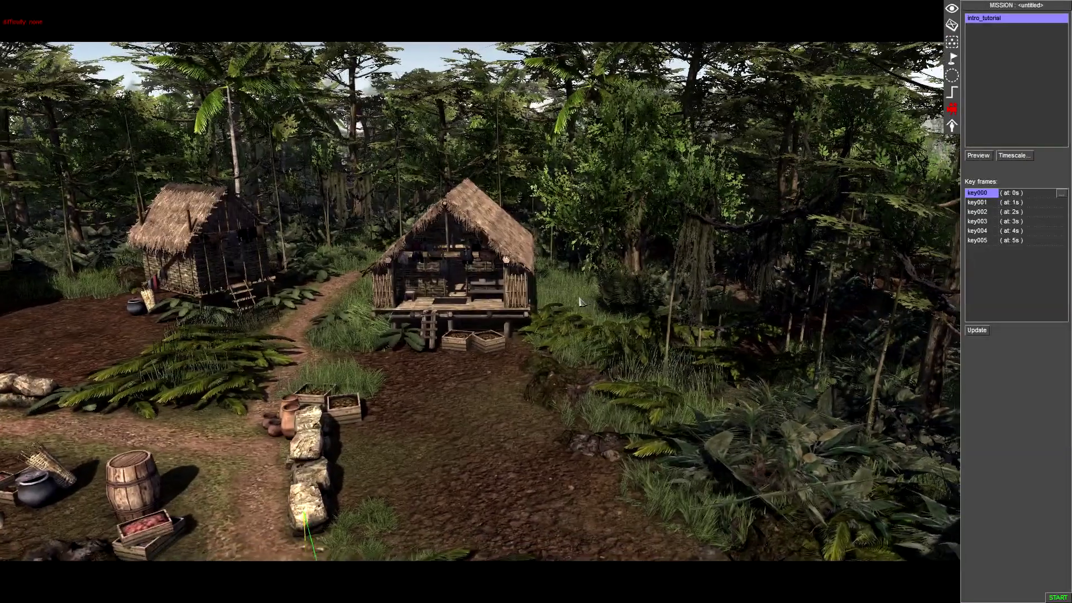
pyautogui.rightClick(1001, 276)
pyautogui.click(1006, 279)
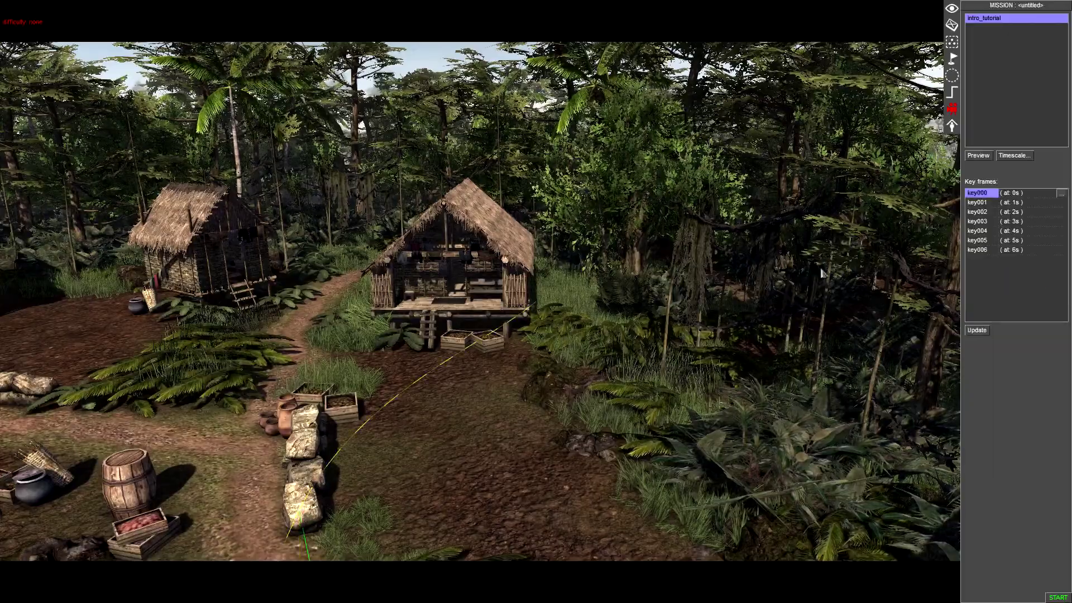
# Add an eighth key frame with the camera raised beside the stilt hut, looking over its thatched roof at the village
pyautogui.moveTo(702, 278); pyautogui.dragTo(642, 278, button='middle')
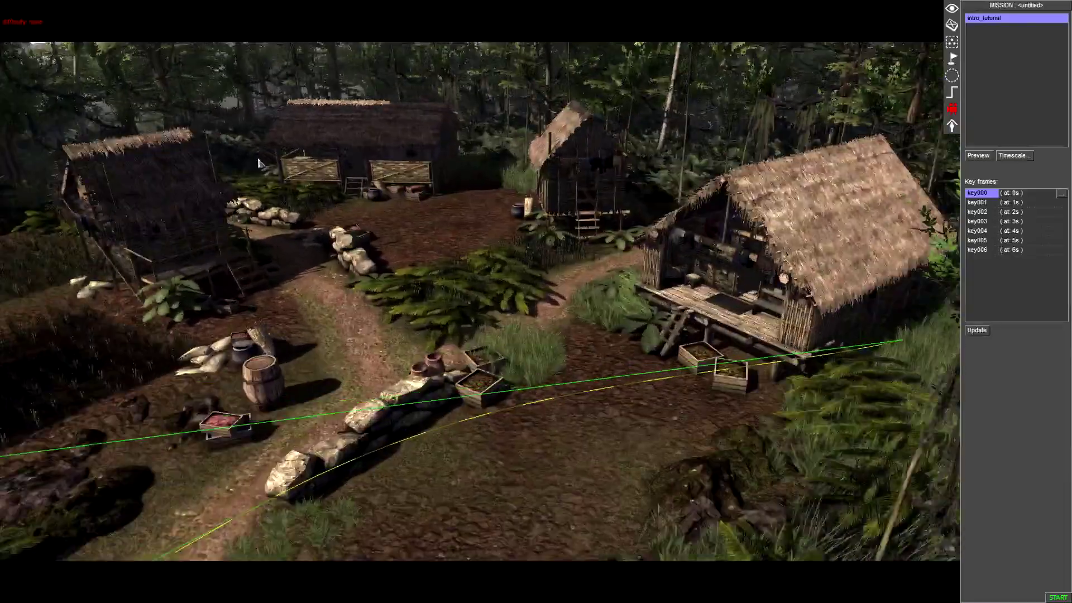
pyautogui.moveTo(258, 163); pyautogui.dragTo(266, 220, button='middle')
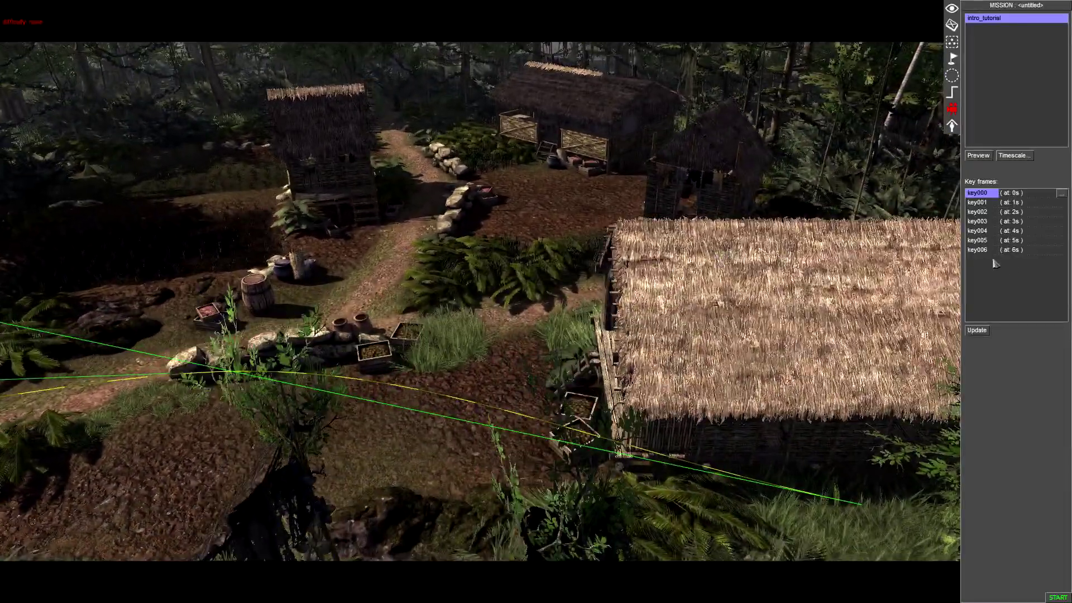
pyautogui.rightClick(1020, 266)
pyautogui.click(1027, 272)
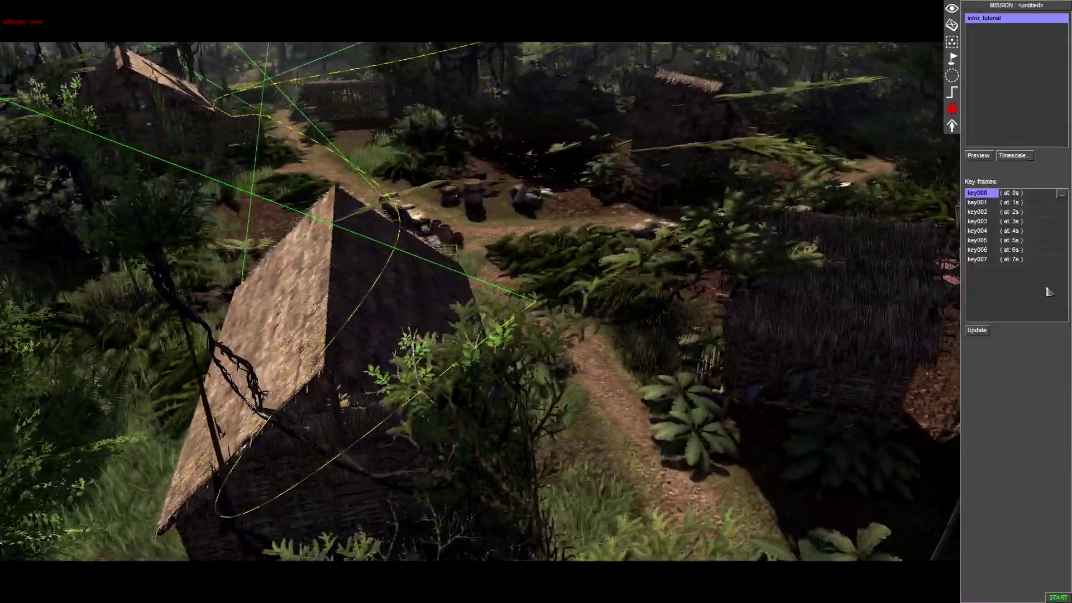
# Add a ninth and a tenth key frame circling behind the huts, looking back over their roofs at the village centre
pyautogui.click(1047, 292)
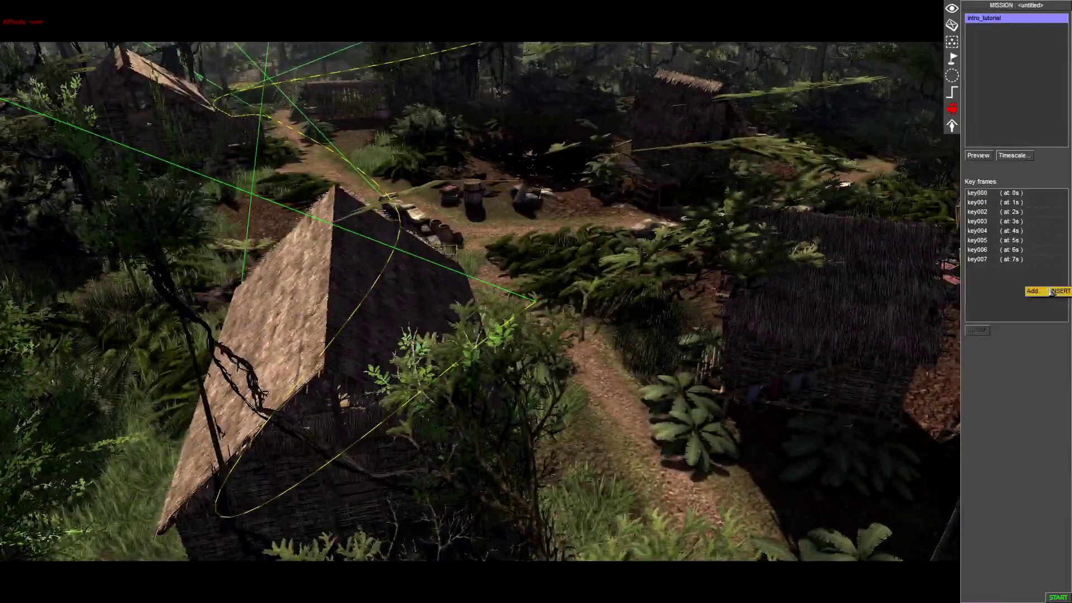
pyautogui.rightClick(1027, 286)
pyautogui.click(1033, 289)
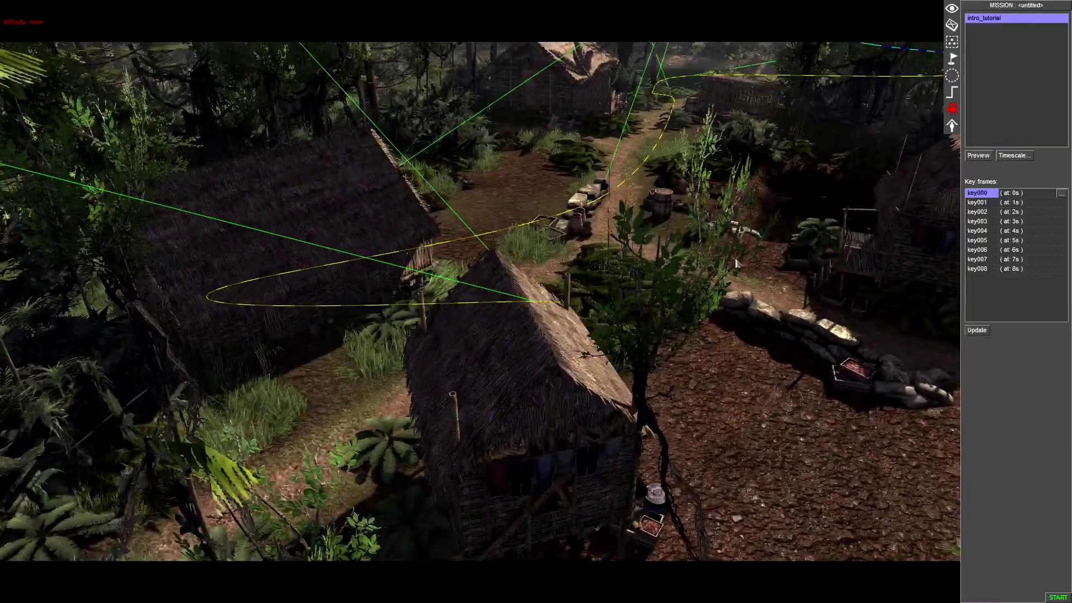
pyautogui.rightClick(1023, 287)
pyautogui.click(1032, 292)
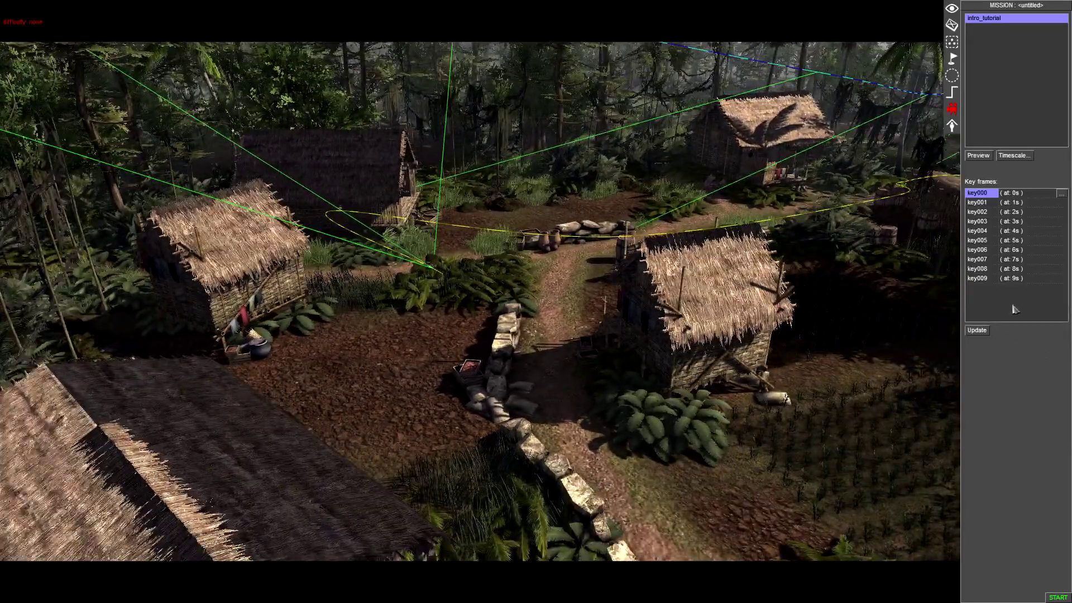
# Add an eleventh key frame above the stone-lined path and a twelfth from the crop field side, both facing the village huts
pyautogui.rightClick(1015, 306)
pyautogui.click(1028, 309)
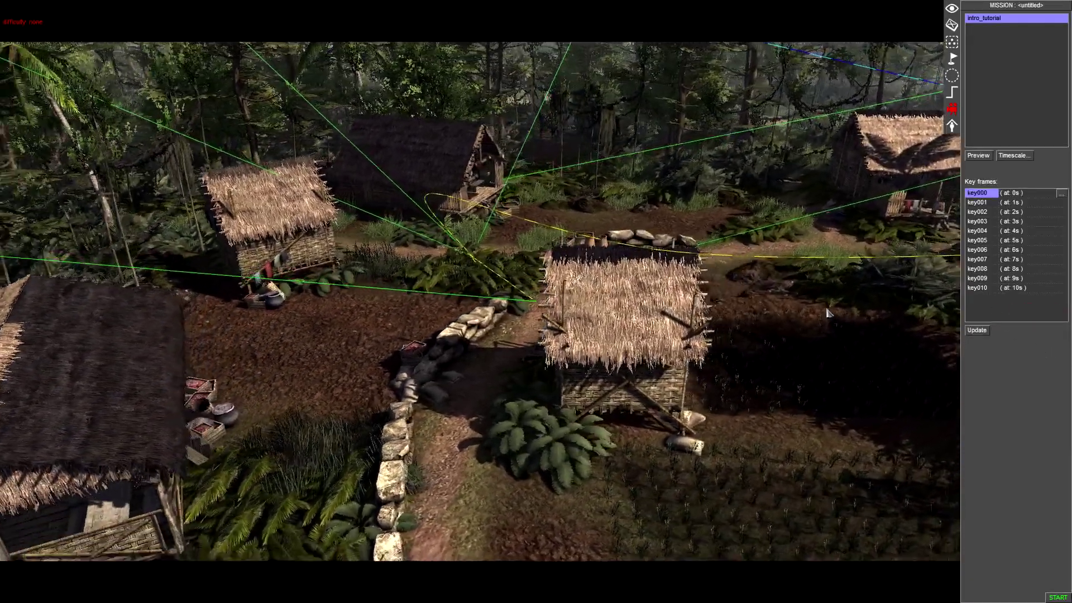
pyautogui.moveTo(828, 313); pyautogui.dragTo(807, 315, button='middle')
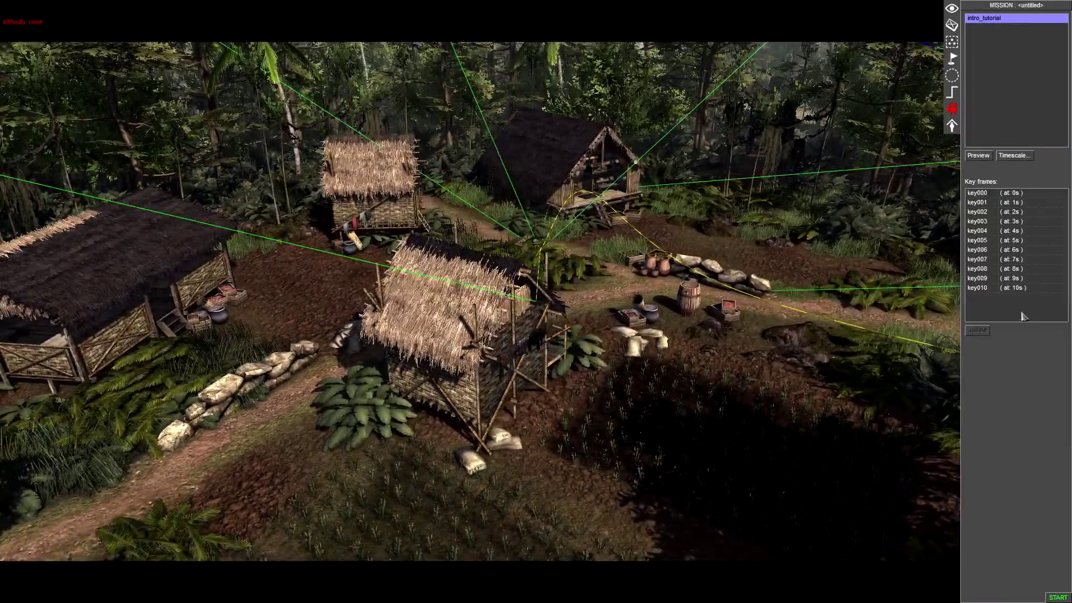
pyautogui.rightClick(1022, 316)
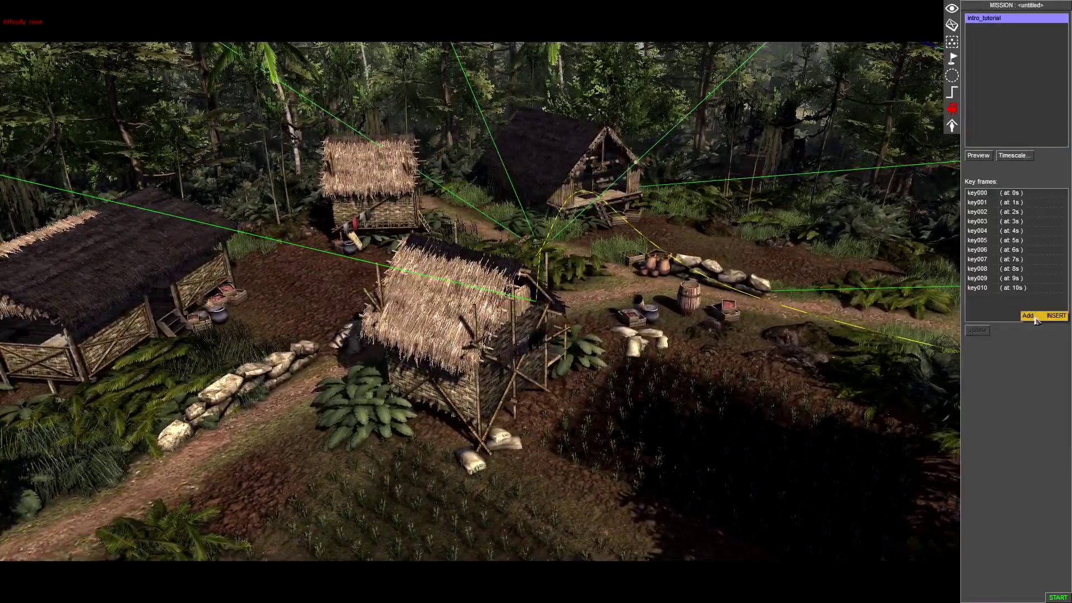
pyautogui.click(1030, 318)
# Add a thirteenth key frame farther around the village, looking across the crop field at the huts
pyautogui.moveTo(1020, 315); pyautogui.dragTo(723, 299, button='middle')
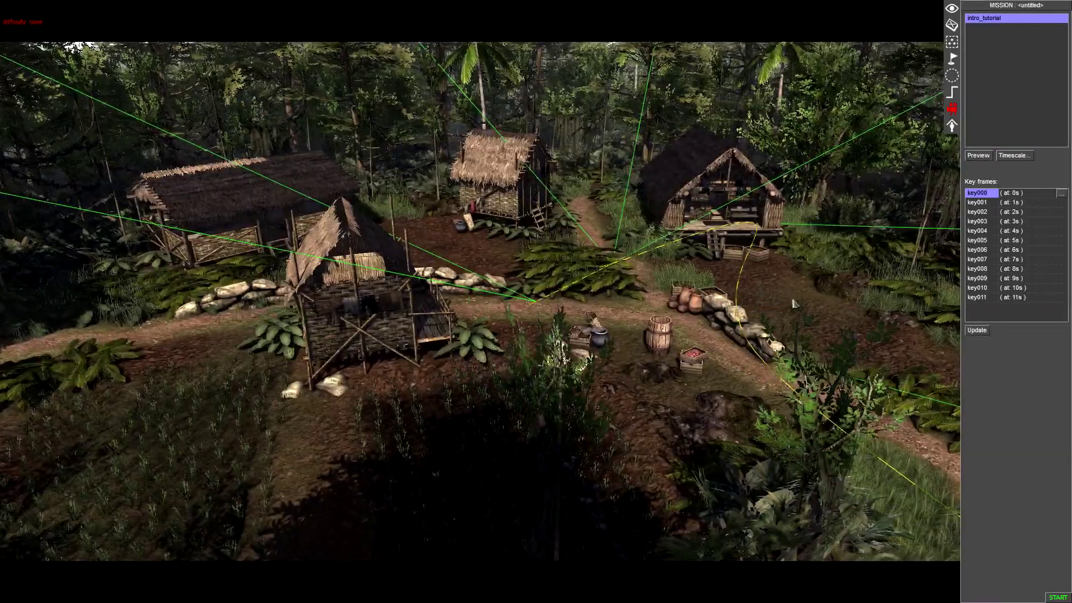
pyautogui.rightClick(993, 311)
pyautogui.click(1007, 317)
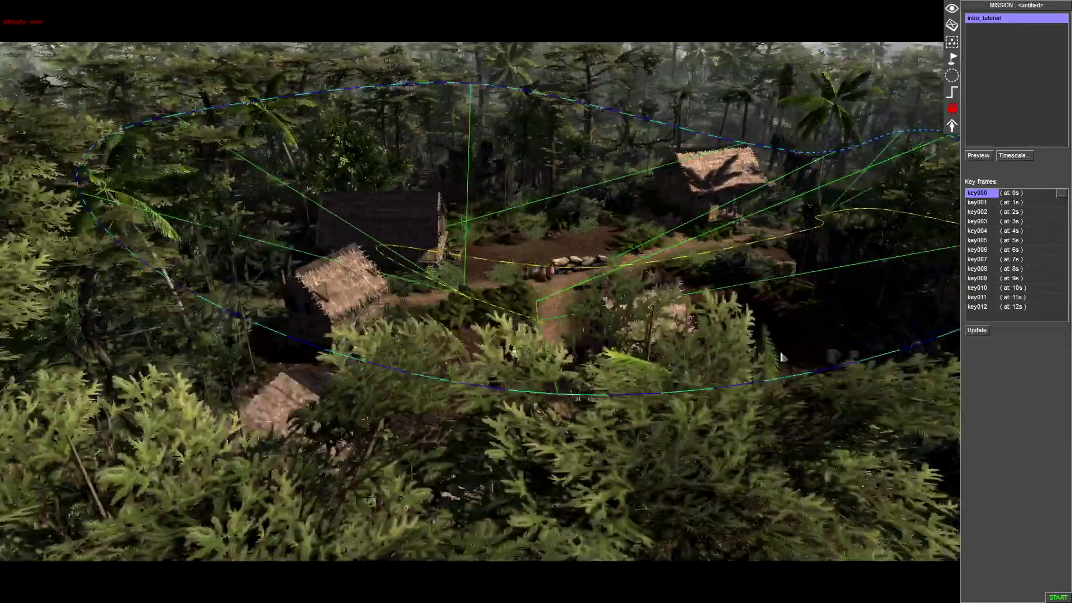
# Check the full camera path from above the river, then preview the intro fly-through
pyautogui.moveTo(782, 358); pyautogui.dragTo(528, 350, button='middle')
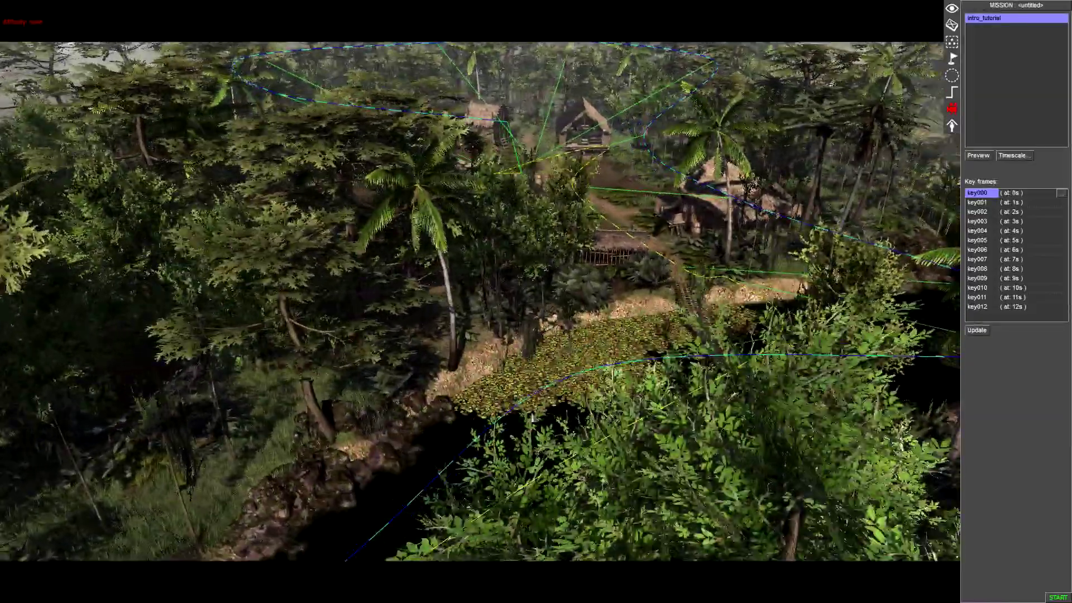
pyautogui.moveTo(532, 418); pyautogui.dragTo(665, 416, button='middle')
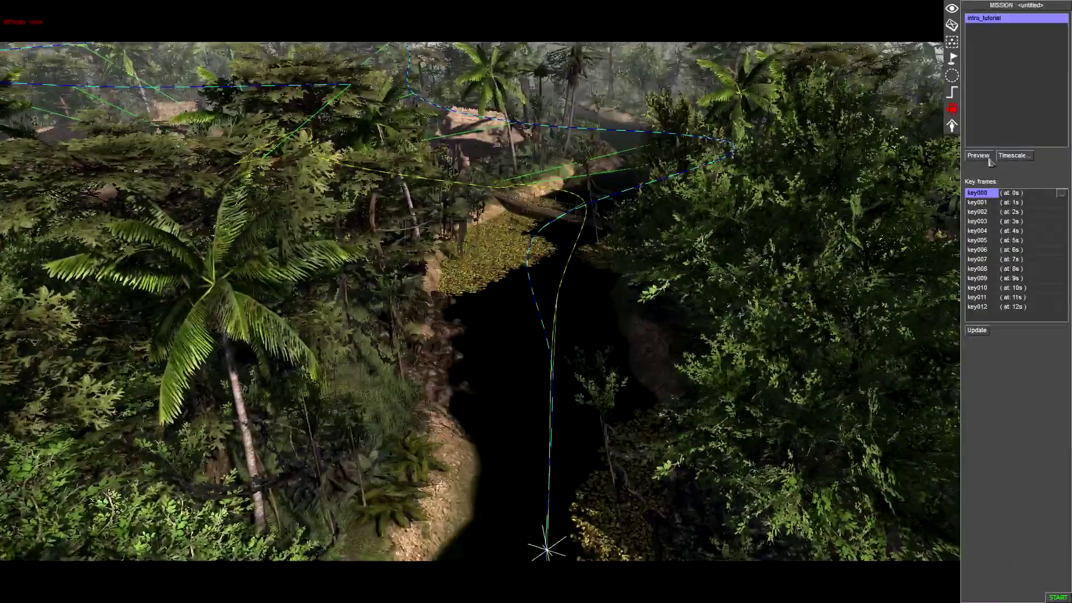
pyautogui.click(987, 160)
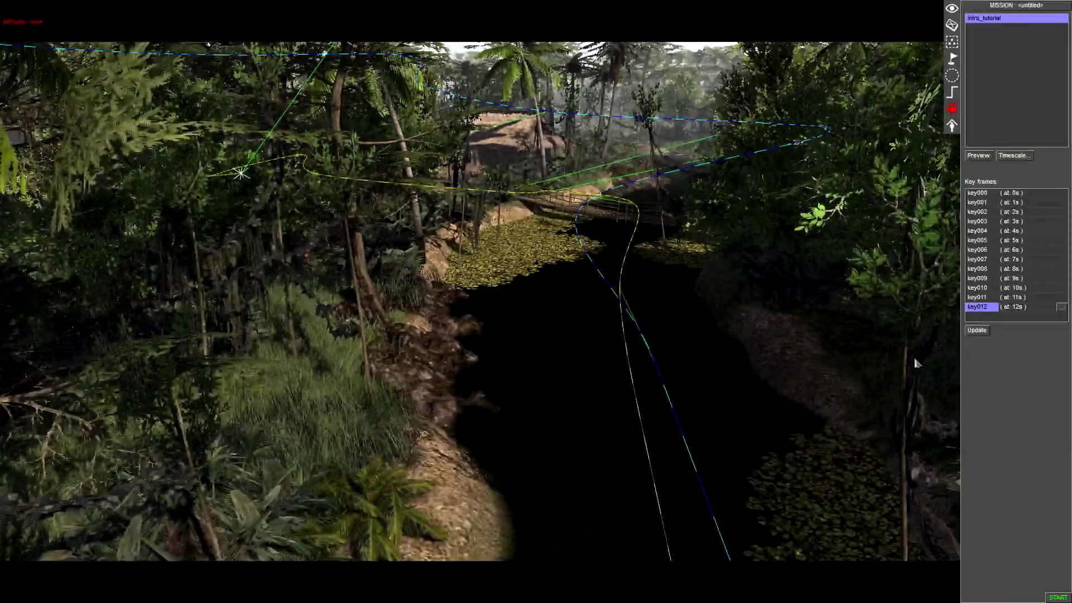
# Set the time of key frame key001 to 5 seconds
pyautogui.moveTo(915, 361); pyautogui.dragTo(1060, 216, button='middle')
pyautogui.click(1053, 202)
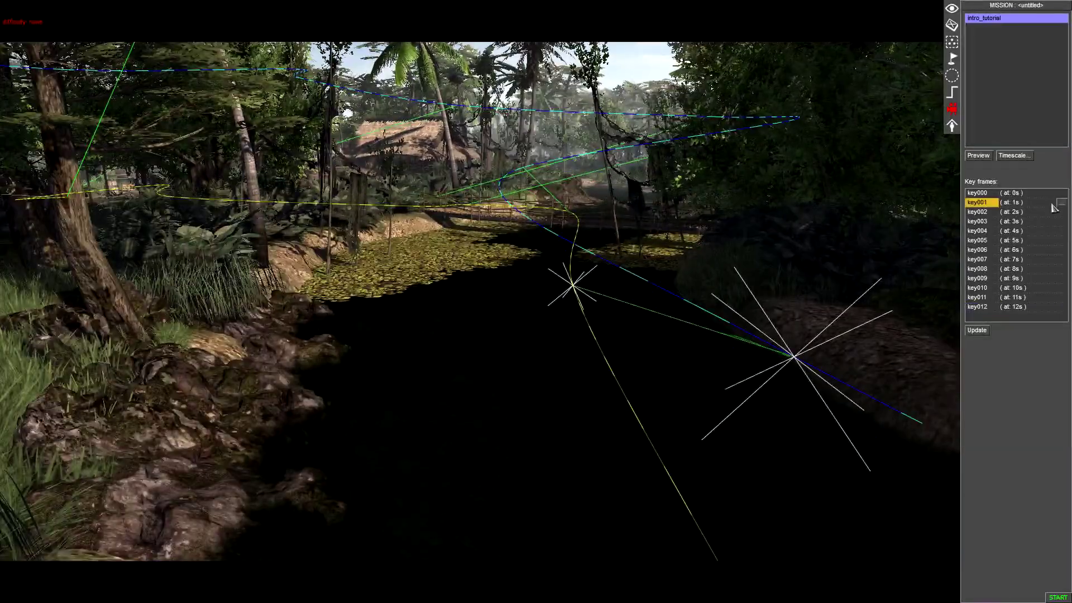
pyautogui.click(1061, 203)
pyautogui.click(676, 245)
pyautogui.press('BackSpace')
pyautogui.write('5')
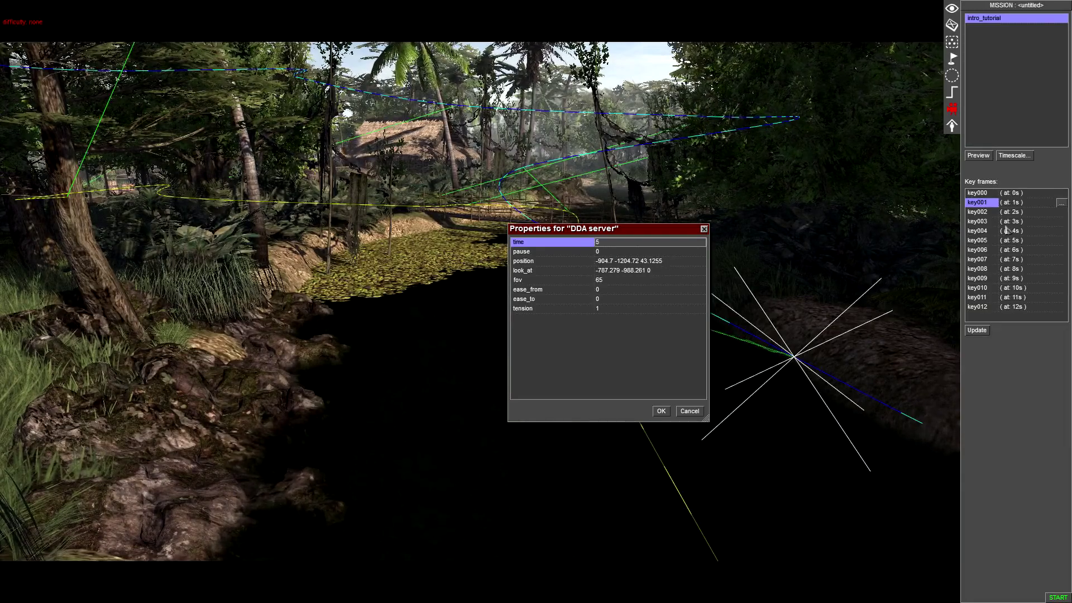
pyautogui.press('Return')
# Set the time of key frame key002 to 10 seconds
pyautogui.click(1051, 212)
pyautogui.click(1061, 212)
pyautogui.click(642, 246)
pyautogui.press('BackSpace')
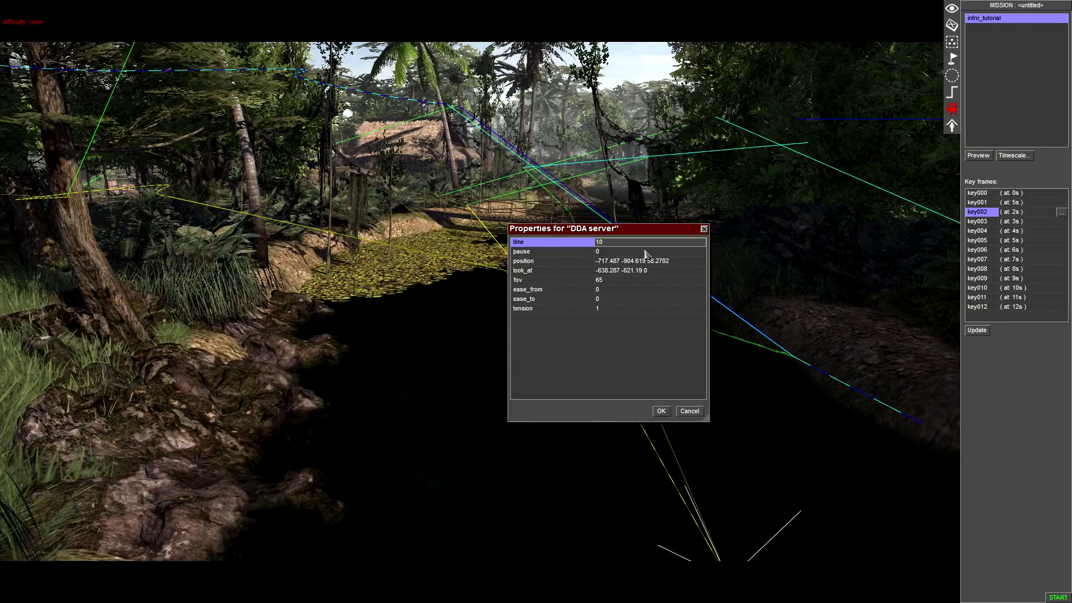
pyautogui.write('10')
pyautogui.press('Return')
# Set the time of key frame key003 to 15 seconds
pyautogui.click(1052, 222)
pyautogui.click(1061, 221)
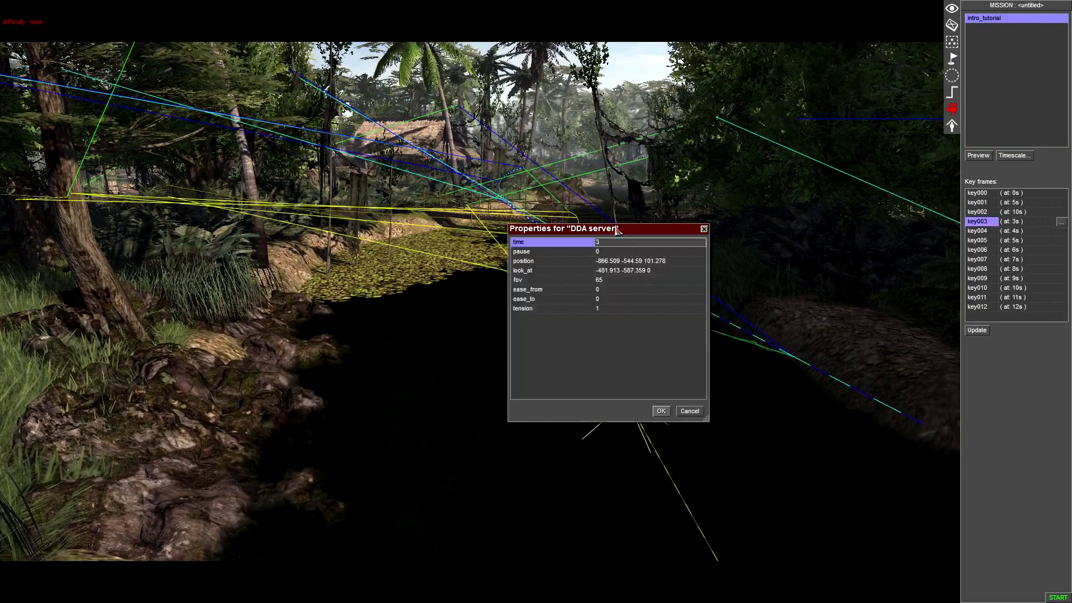
pyautogui.click(634, 244)
pyautogui.write('15')
pyautogui.press('Return')
# Set the time of key frame key004 to 20 seconds
pyautogui.click(1027, 233)
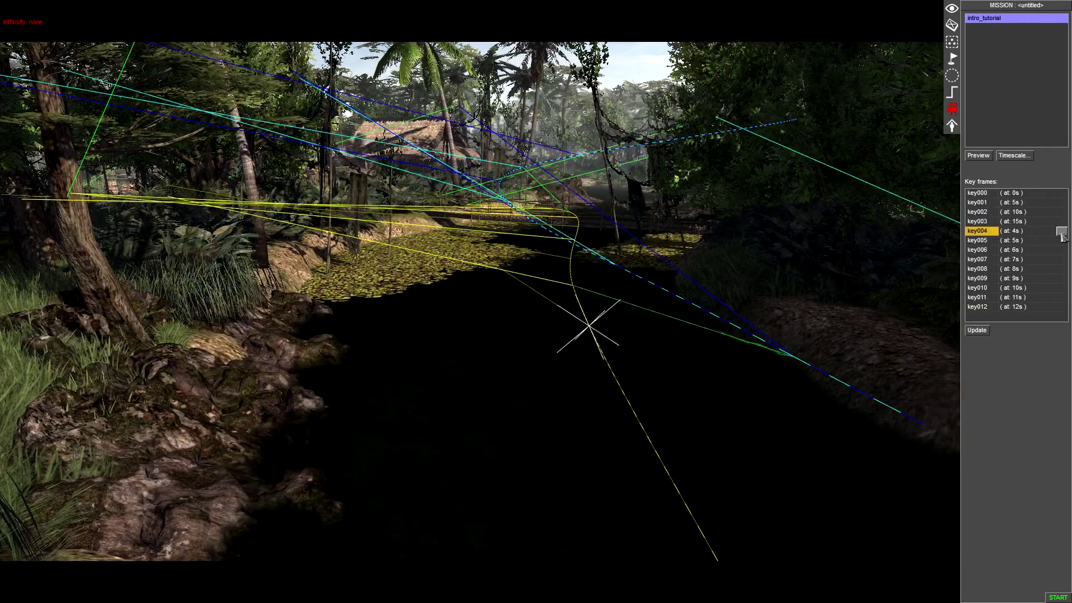
pyautogui.click(1061, 231)
pyautogui.click(634, 246)
pyautogui.press('BackSpace')
pyautogui.write('20')
pyautogui.press('Return')
# Set the time of key frame key005 to 25 seconds
pyautogui.click(1032, 243)
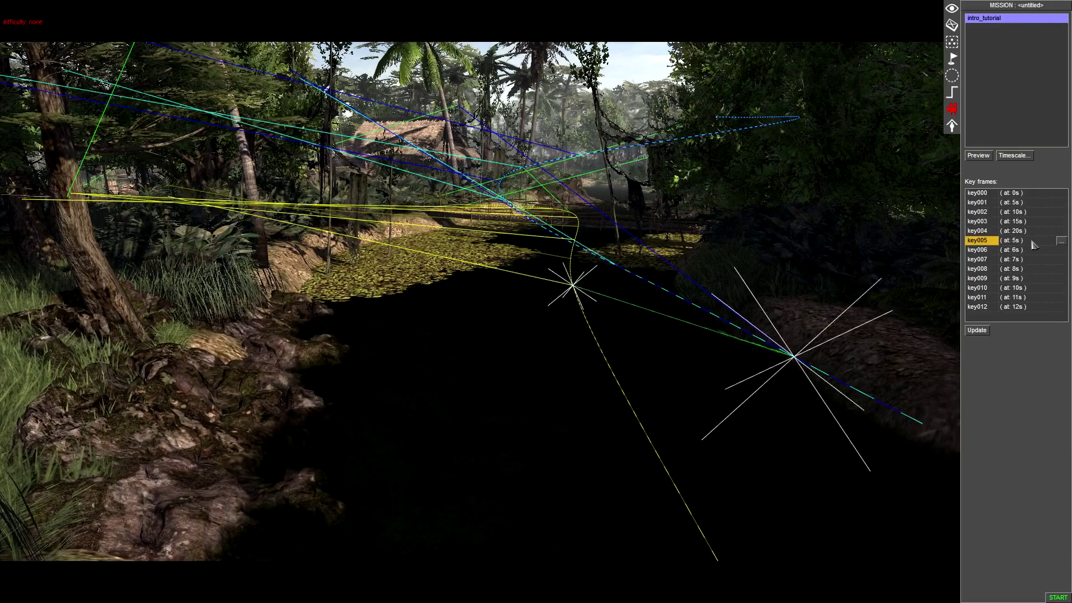
pyautogui.click(1061, 241)
pyautogui.click(619, 243)
pyautogui.press('BackSpace')
pyautogui.write('25')
pyautogui.press('Return')
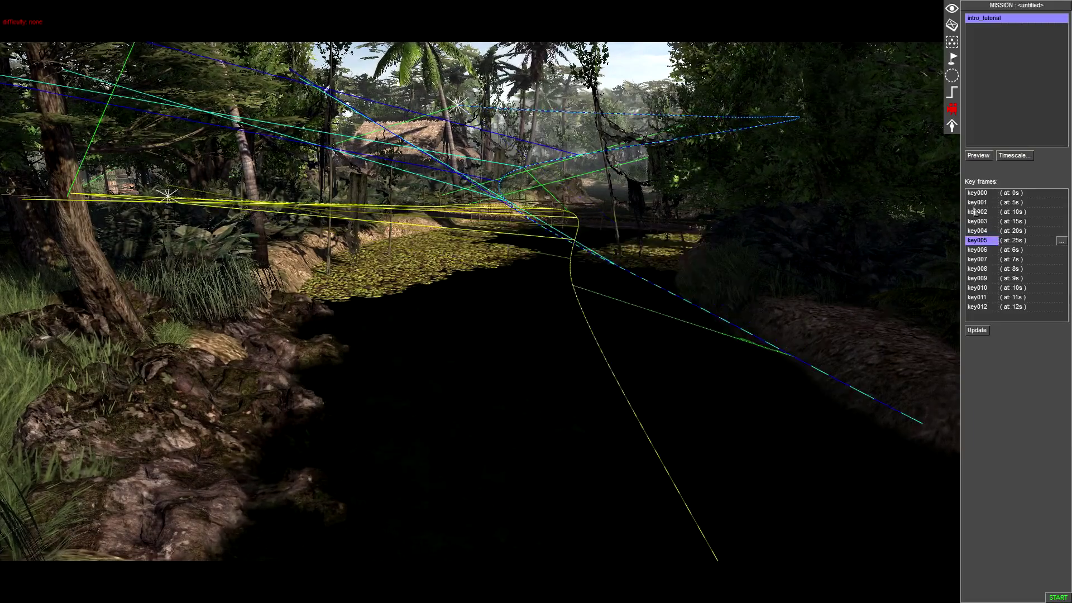
# Set the time of key frame key006 to 30 seconds
pyautogui.click(977, 250)
pyautogui.click(1062, 251)
pyautogui.click(652, 246)
pyautogui.press('BackSpace')
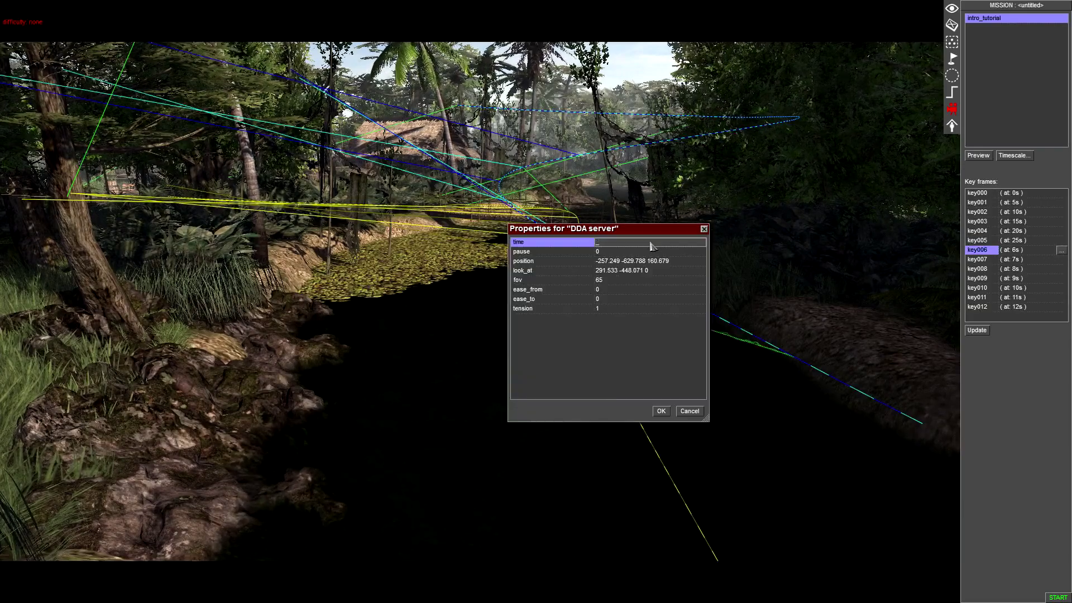
pyautogui.write('30')
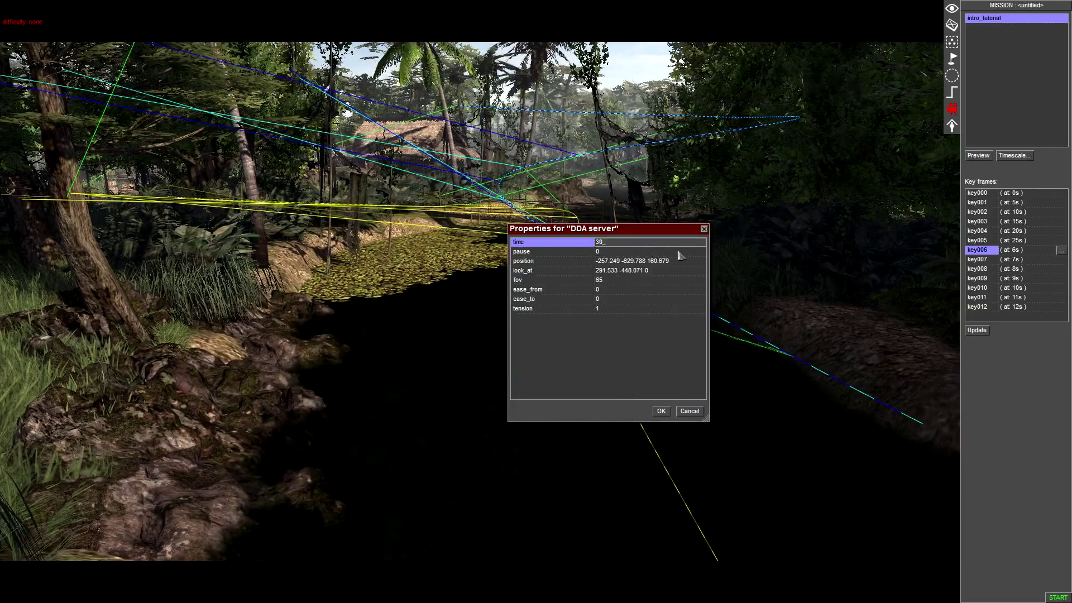
pyautogui.press('Return')
# Set the time of key frame key007 to 35 seconds
pyautogui.click(1047, 260)
pyautogui.click(1061, 260)
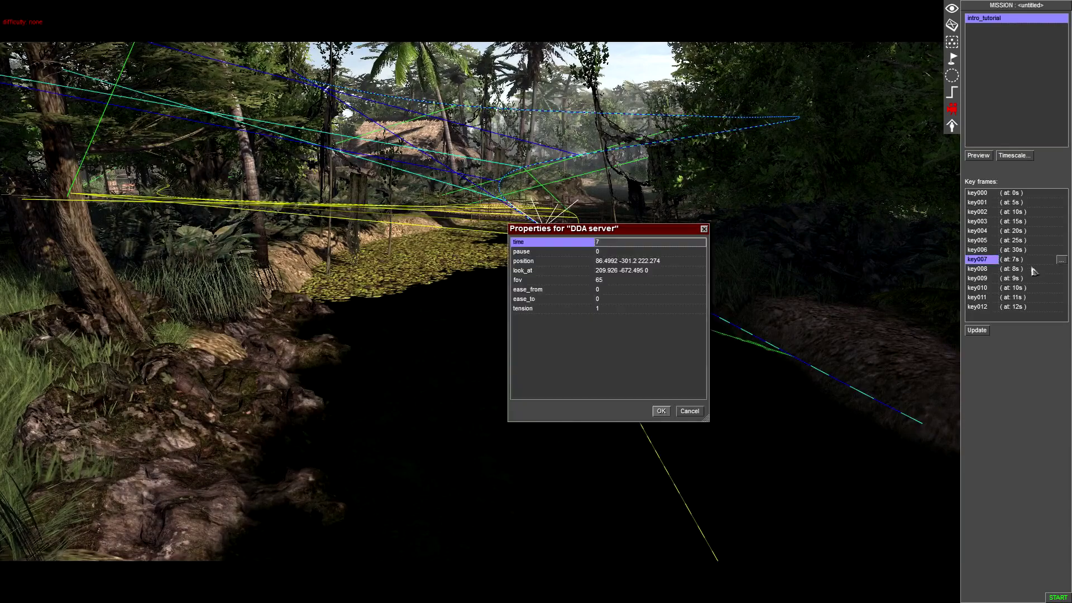
pyautogui.click(626, 244)
pyautogui.press('BackSpace')
pyautogui.write('35')
pyautogui.press('Return')
# Set the time of key frame key008 to 40 seconds
pyautogui.click(1038, 271)
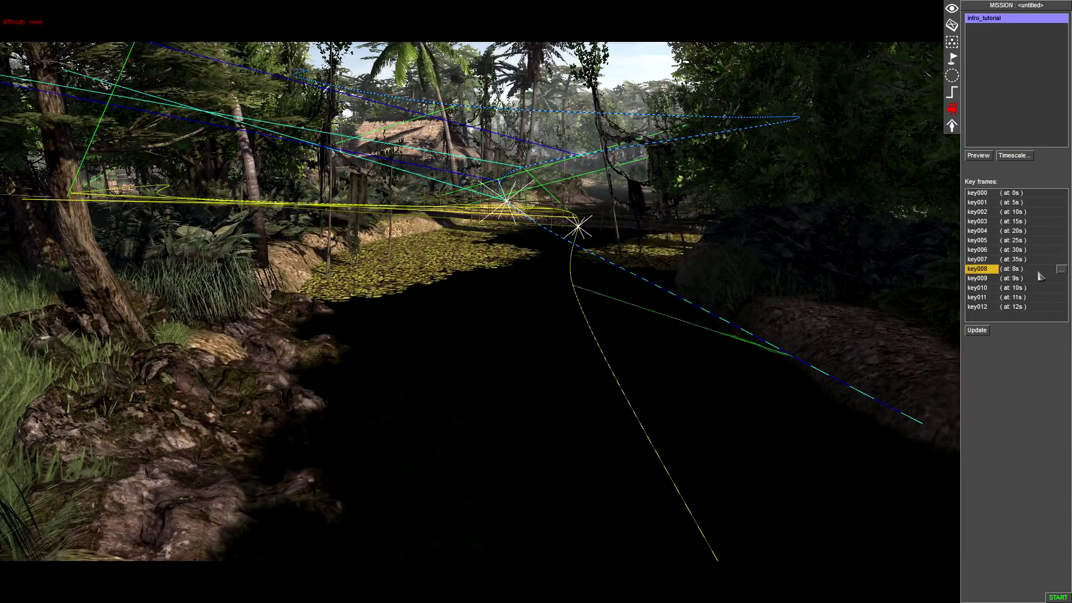
pyautogui.click(1061, 270)
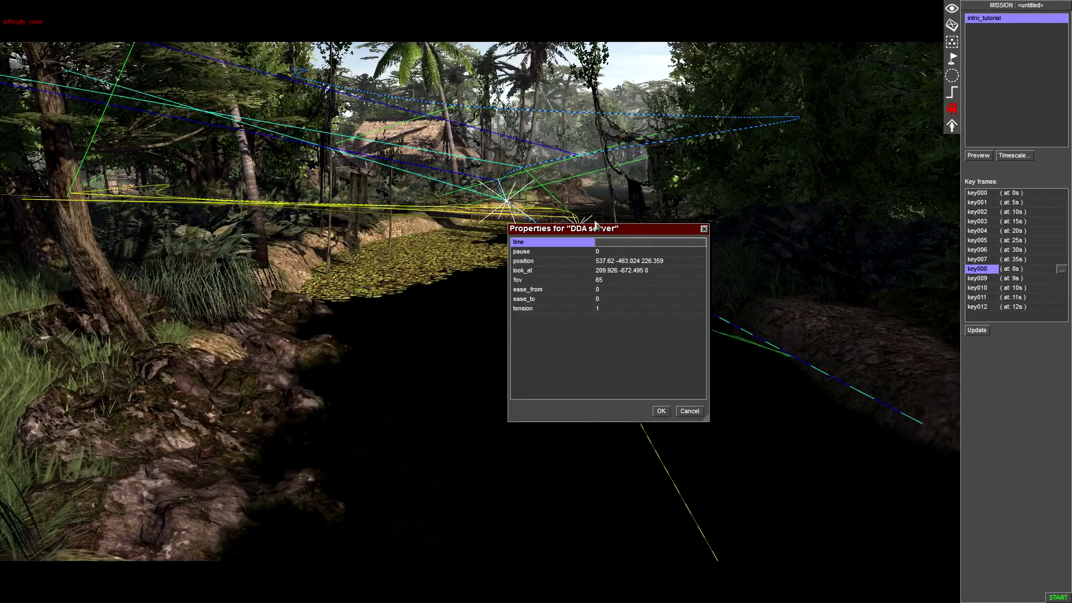
pyautogui.write('40')
pyautogui.press('Return')
# Set the time of key frame key009 to 45 seconds
pyautogui.click(1032, 279)
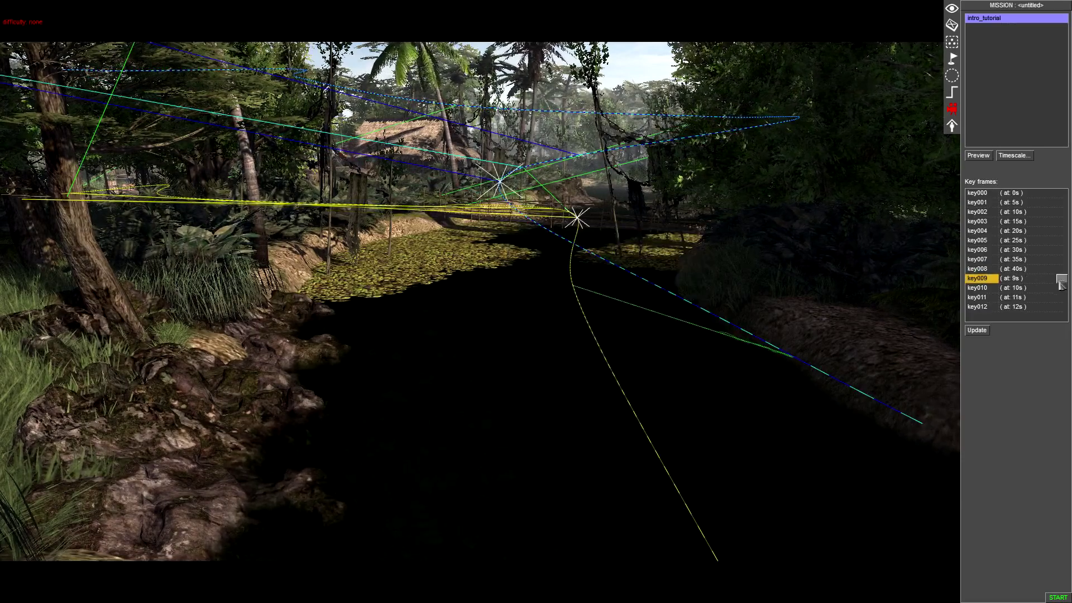
pyautogui.click(1060, 279)
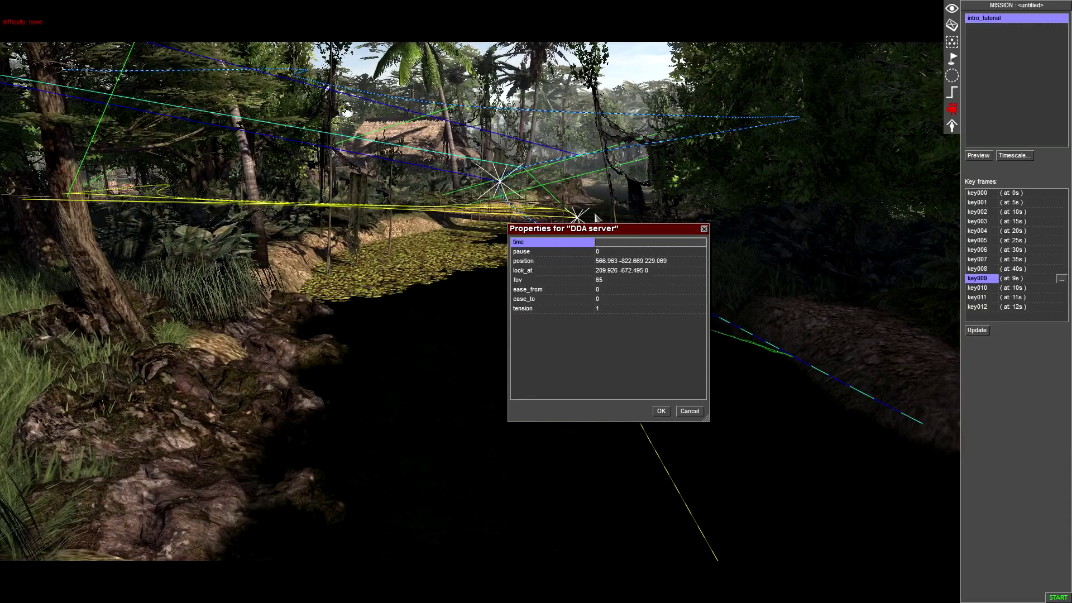
pyautogui.write('45')
pyautogui.press('Return')
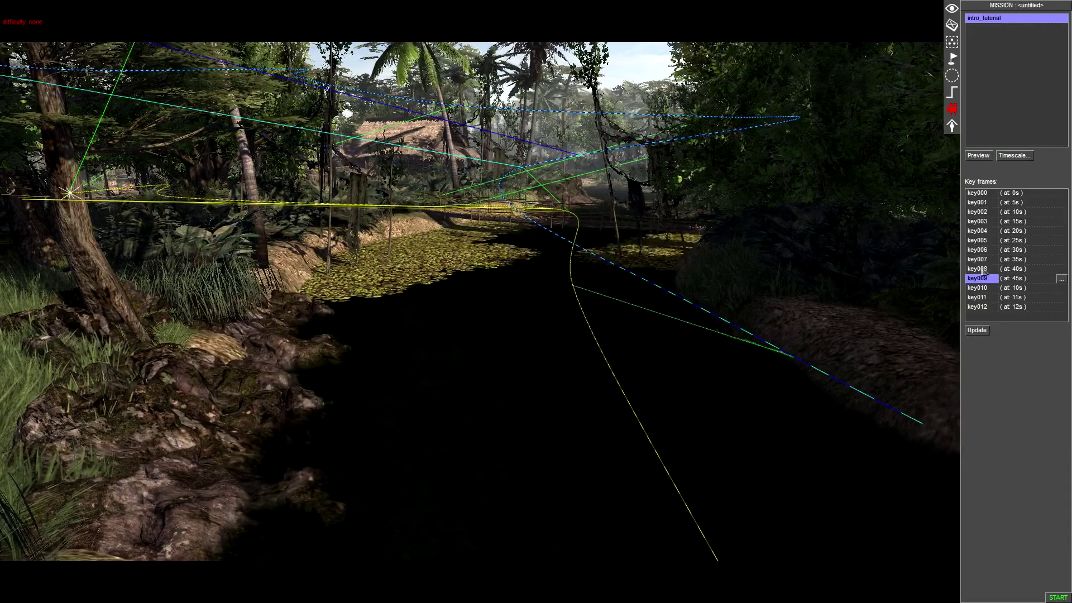
# Set the time of key frame key010 to 50 seconds
pyautogui.click(1033, 288)
pyautogui.click(1061, 288)
pyautogui.write('1')
pyautogui.press('BackSpace')
pyautogui.write('50')
pyautogui.press('Return')
# Set the time of key frame key011 to 55 seconds
pyautogui.click(1047, 299)
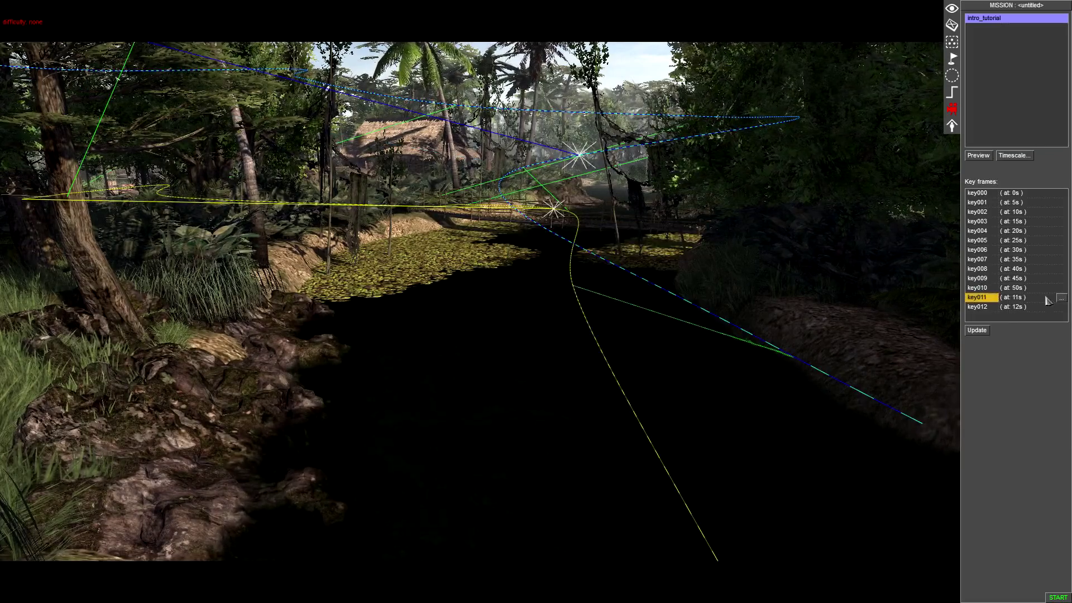
pyautogui.click(1061, 298)
pyautogui.click(630, 244)
pyautogui.press('BackSpace')
pyautogui.press('BackSpace')
pyautogui.write('55')
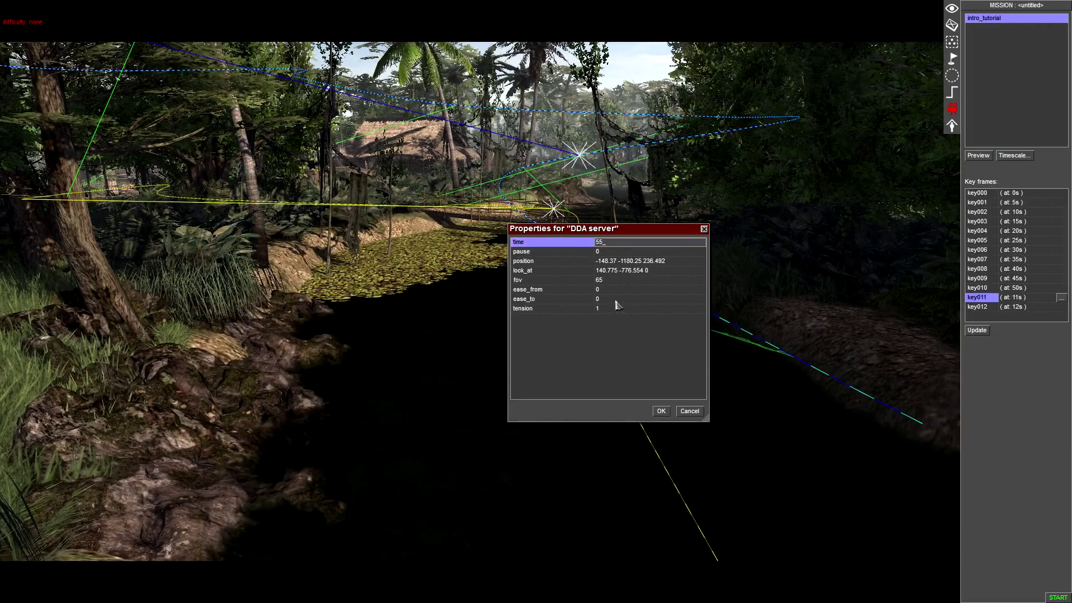
pyautogui.press('Return')
# Set the time of key frame key012 to 60 seconds
pyautogui.click(1044, 306)
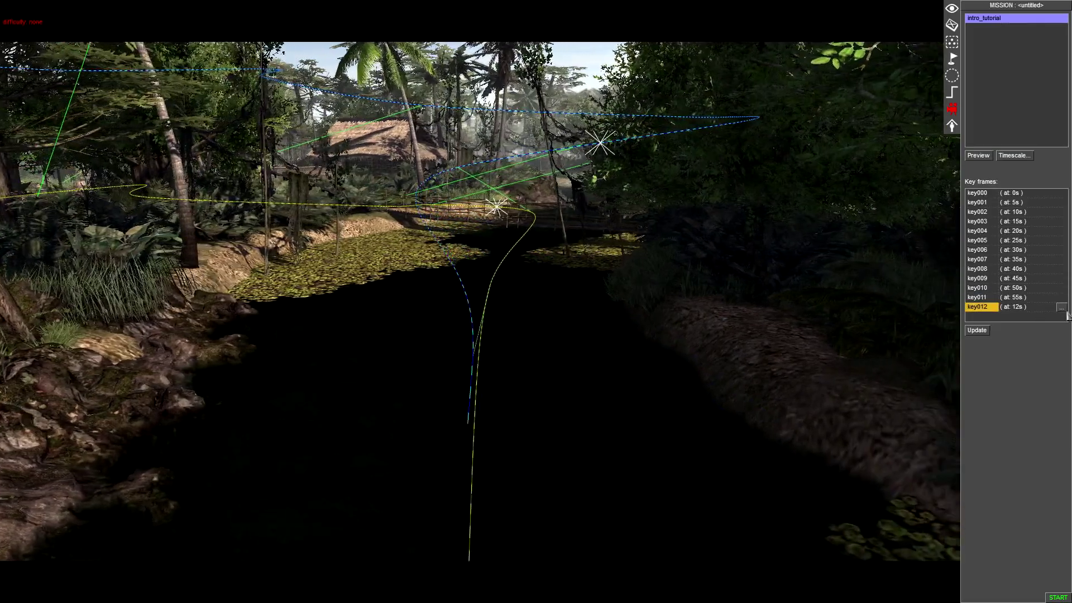
pyautogui.click(1060, 308)
pyautogui.click(627, 244)
pyautogui.press('BackSpace')
pyautogui.press('BackSpace')
pyautogui.write('60')
pyautogui.press('Return')
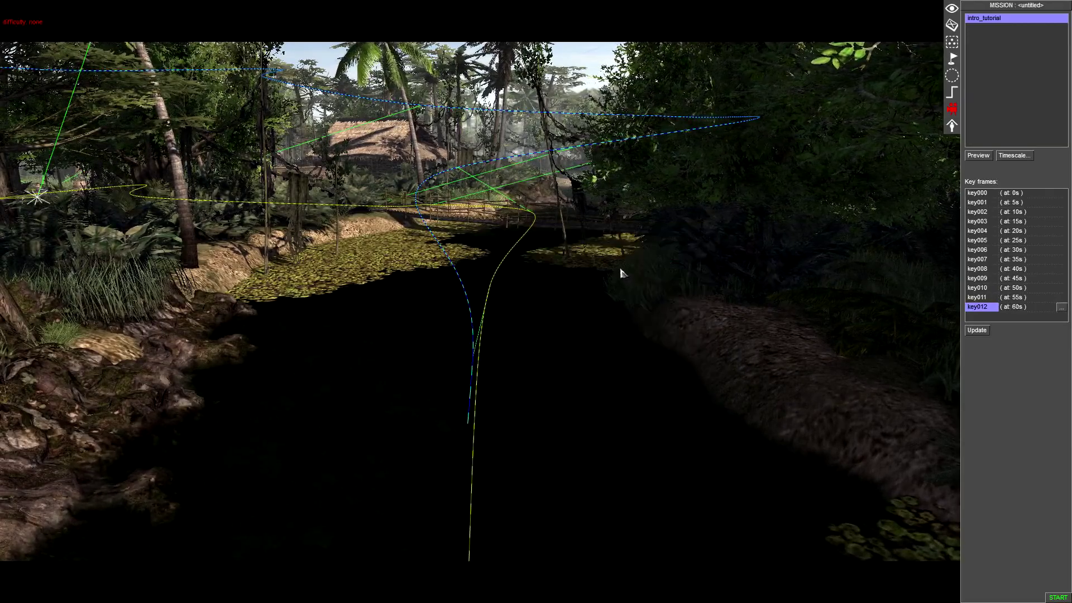
# Preview the intro_tutorial camera fly-through along the river and around the village, and stop the playback at the end
pyautogui.moveTo(859, 530); pyautogui.dragTo(844, 392, button='right')
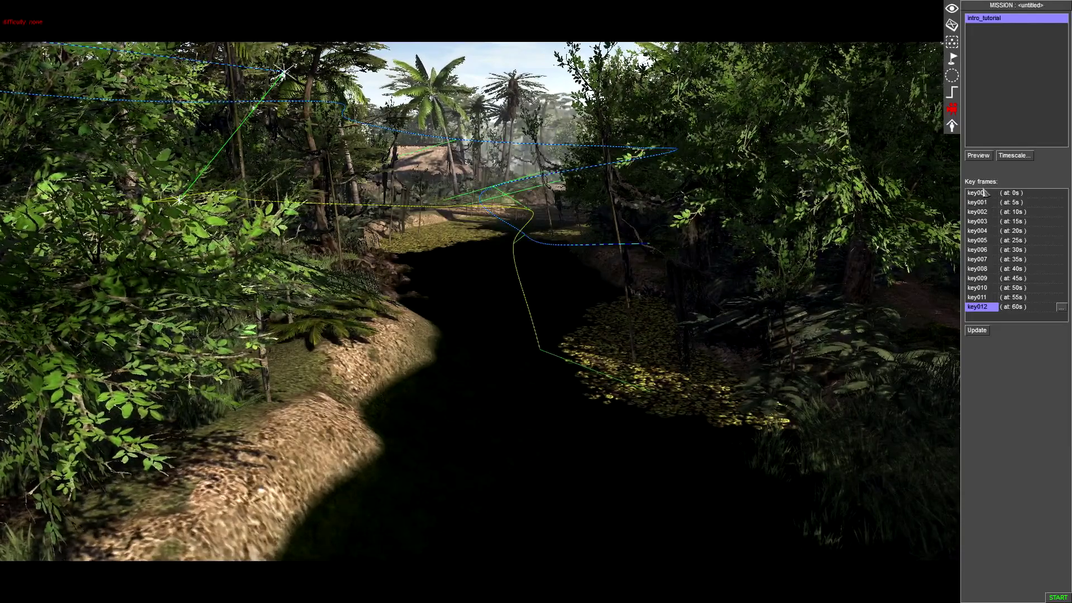
pyautogui.click(978, 156)
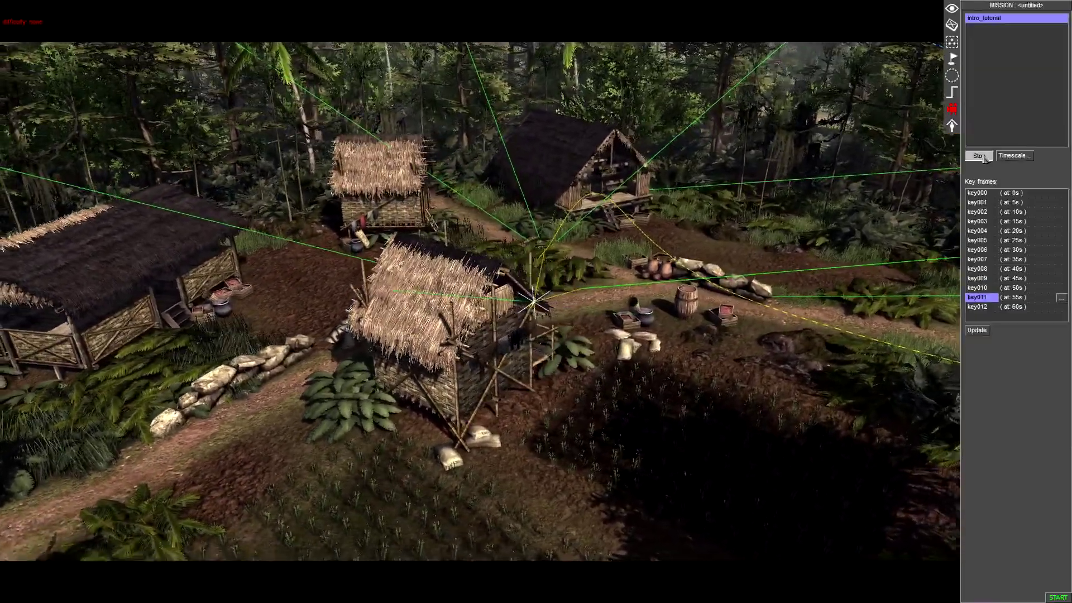
pyautogui.click(983, 156)
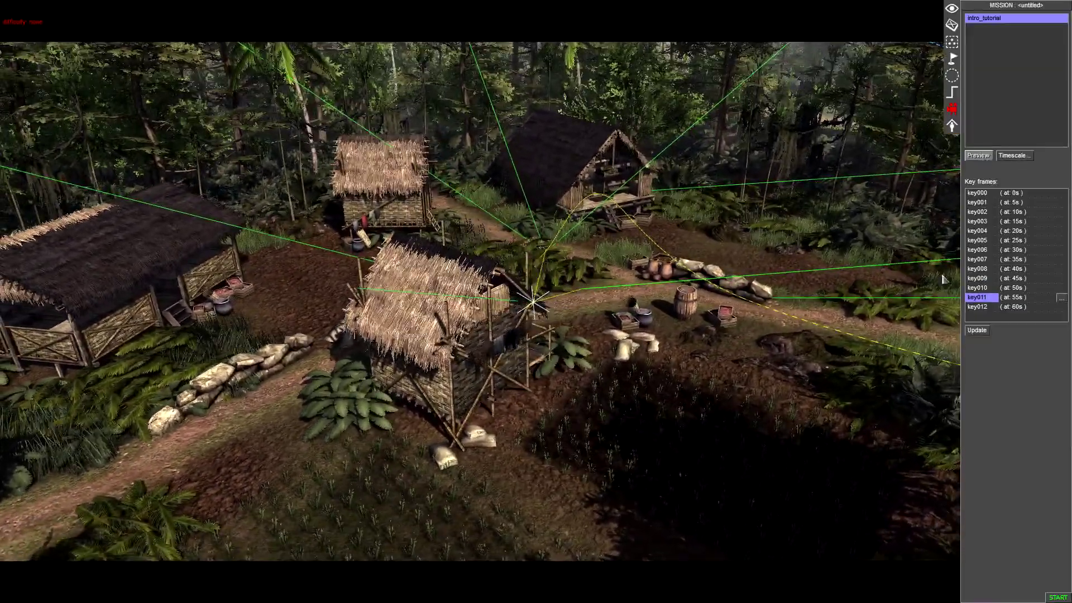
# Add a new mission trigger named intro_camera
pyautogui.moveTo(639, 372); pyautogui.dragTo(893, 145, button='middle')
pyautogui.click(952, 92)
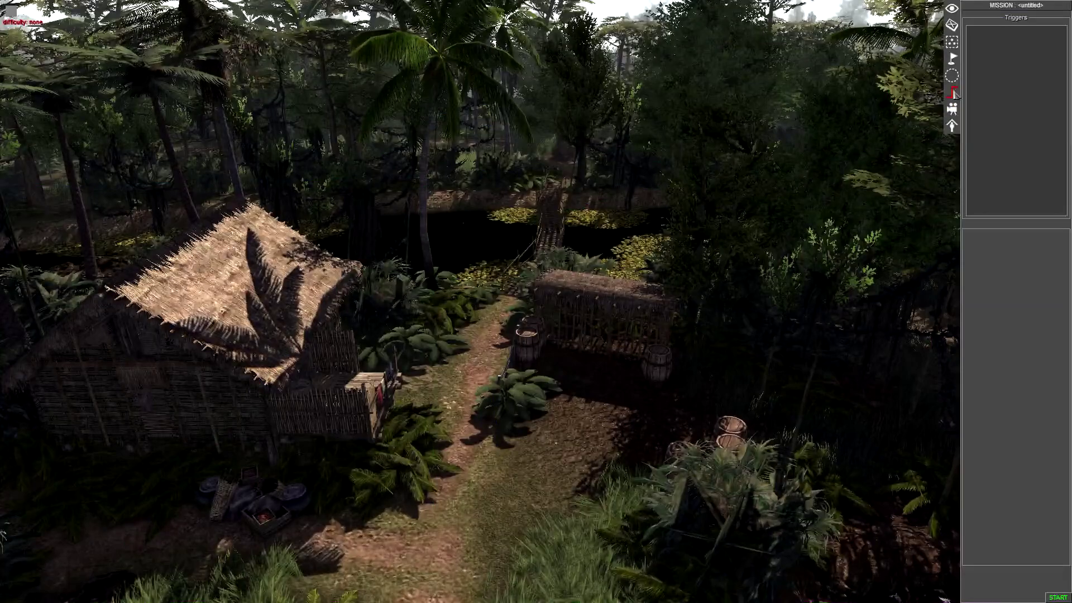
pyautogui.rightClick(1010, 105)
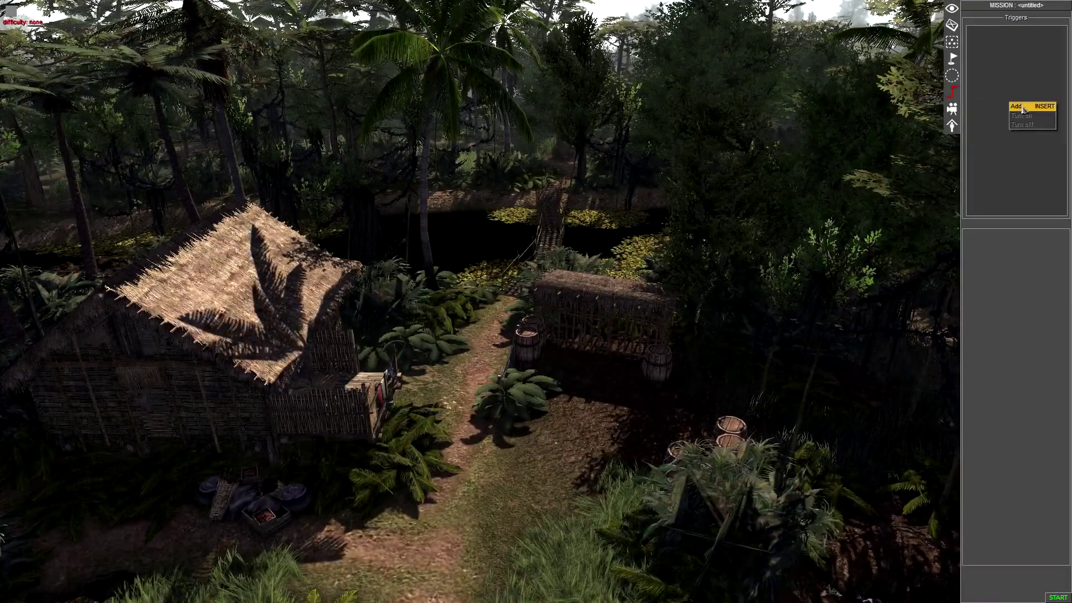
pyautogui.click(1017, 106)
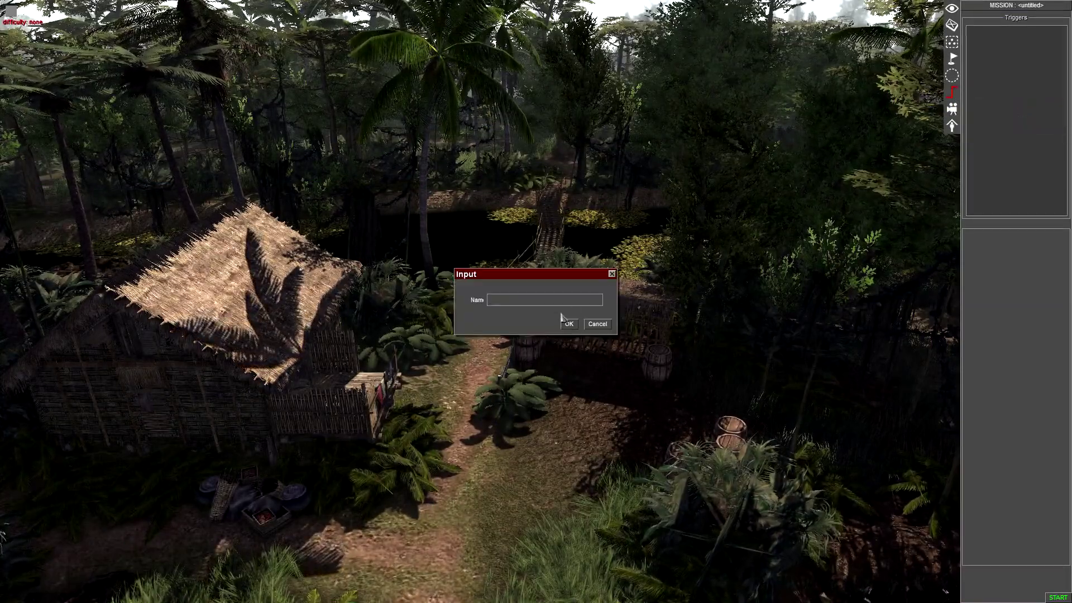
pyautogui.write('Intro_camera')
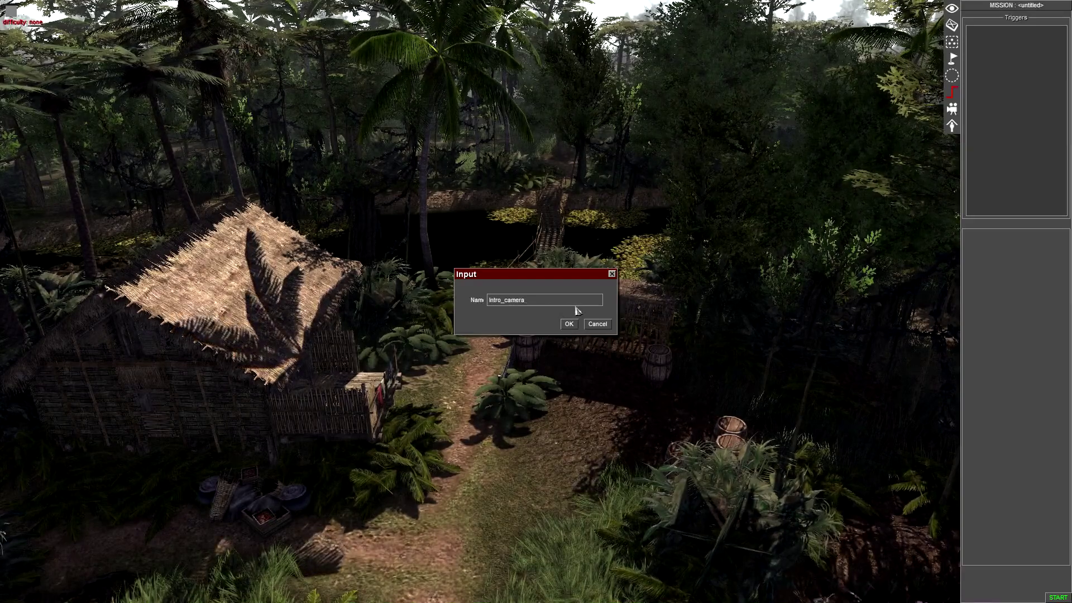
pyautogui.press('Return')
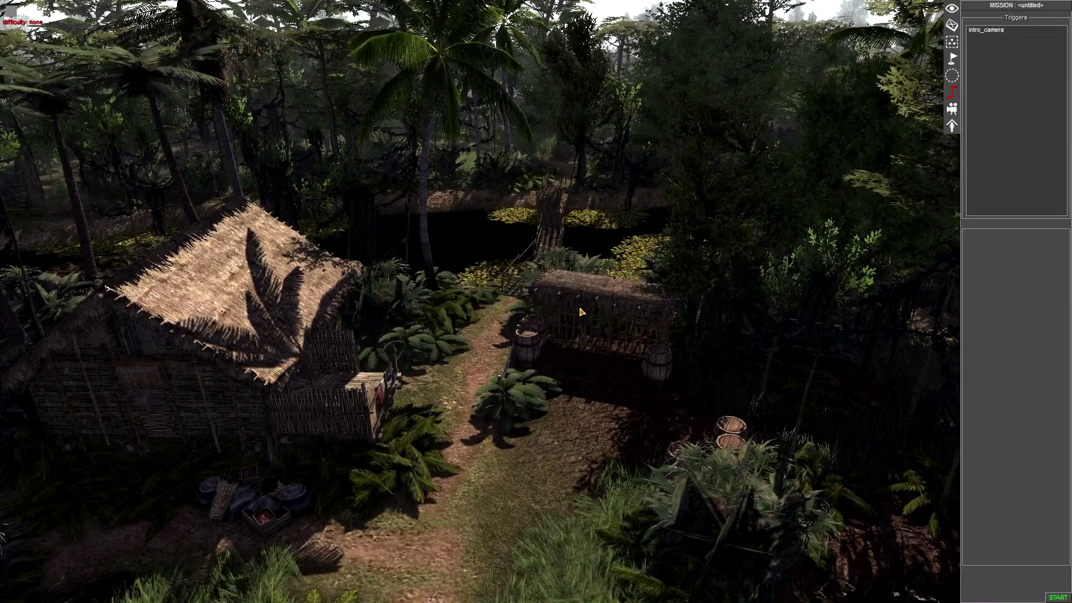
# Add the scenario command from the scene category to the intro_camera trigger's commands
pyautogui.click(1030, 31)
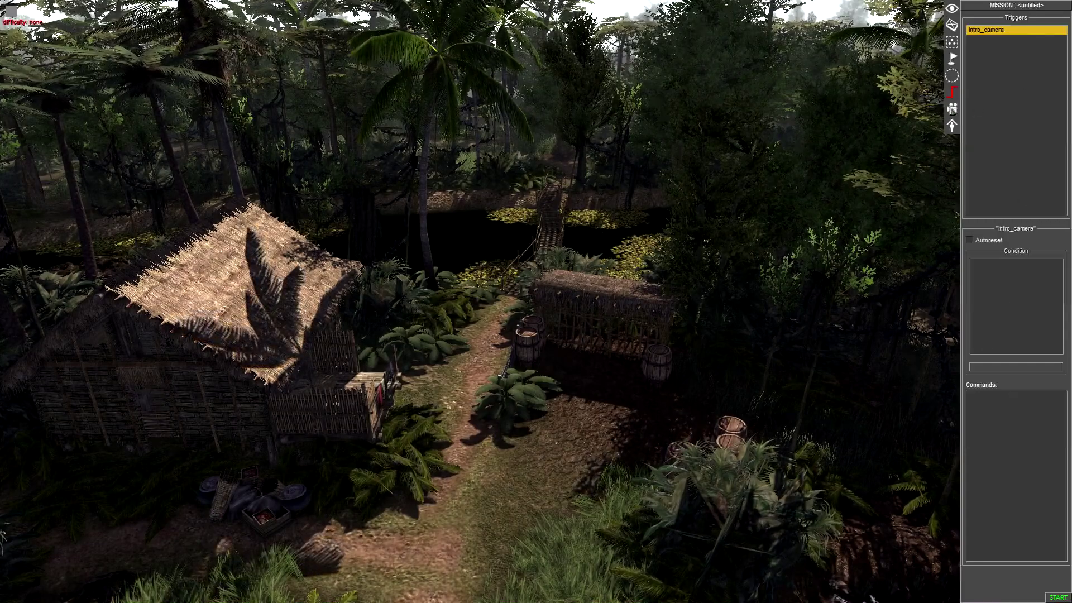
pyautogui.rightClick(991, 412)
pyautogui.click(999, 413)
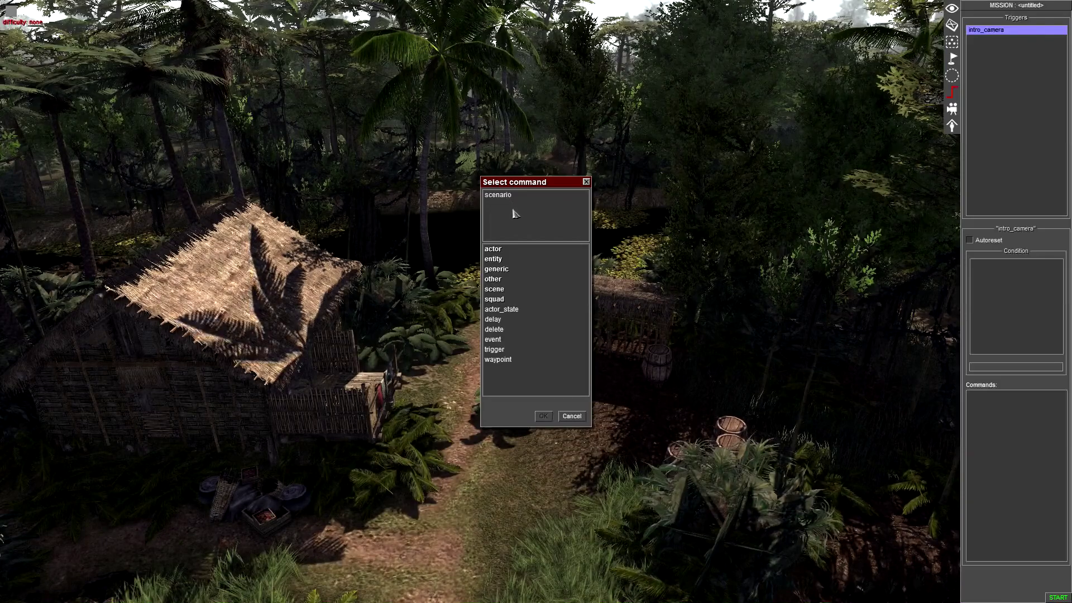
pyautogui.doubleClick(508, 291)
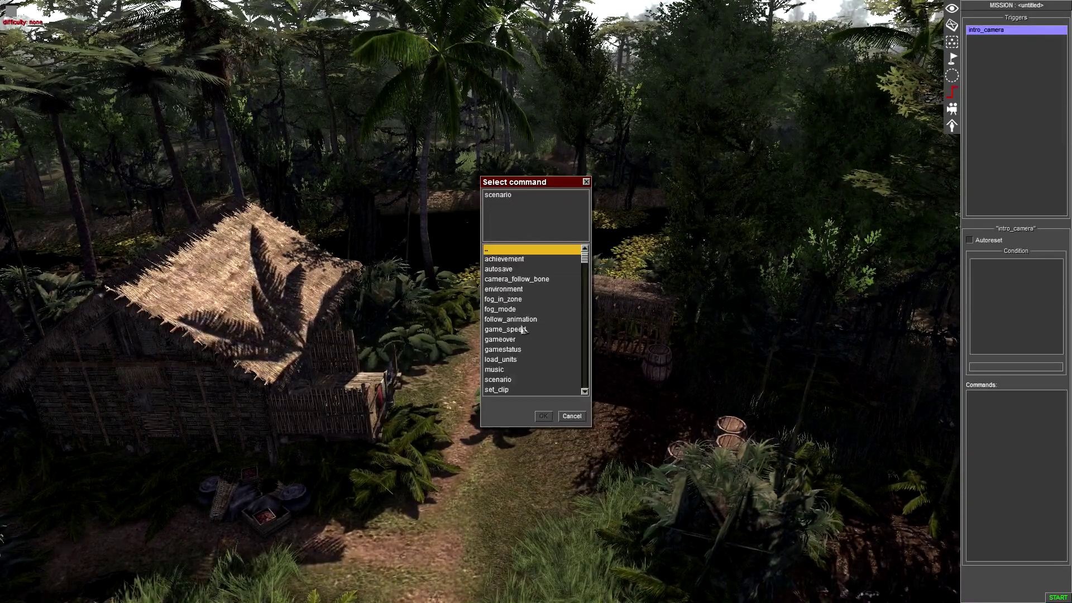
pyautogui.click(516, 381)
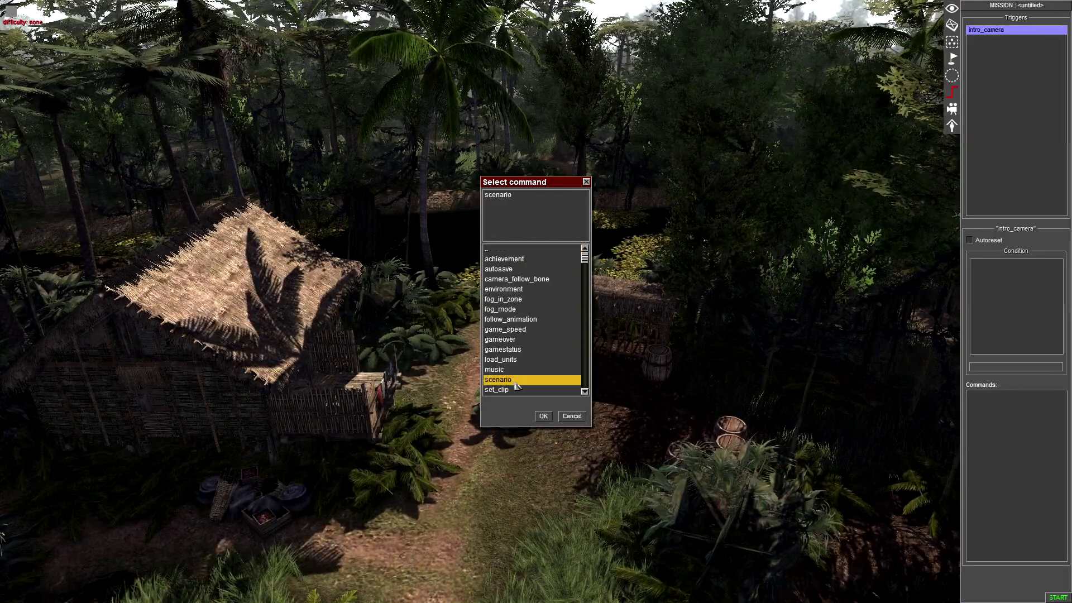
pyautogui.click(543, 416)
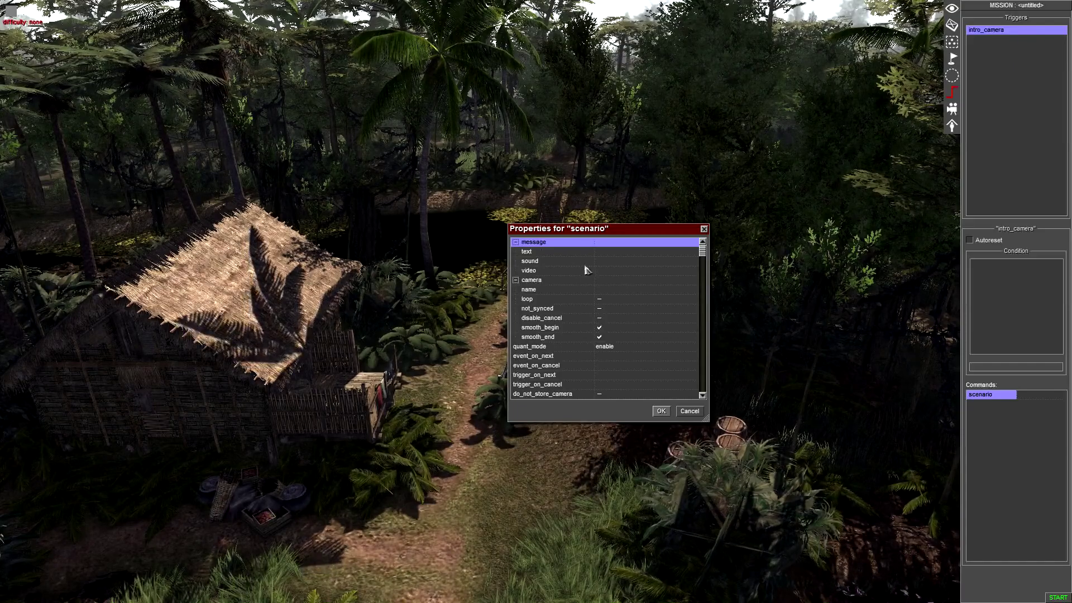
# Set the scenario command's message text to text entry 00, "Welcome one and all to this awesome tutorial"
pyautogui.scroll(-1, 606, 301)
pyautogui.scroll(-1, 607, 300)
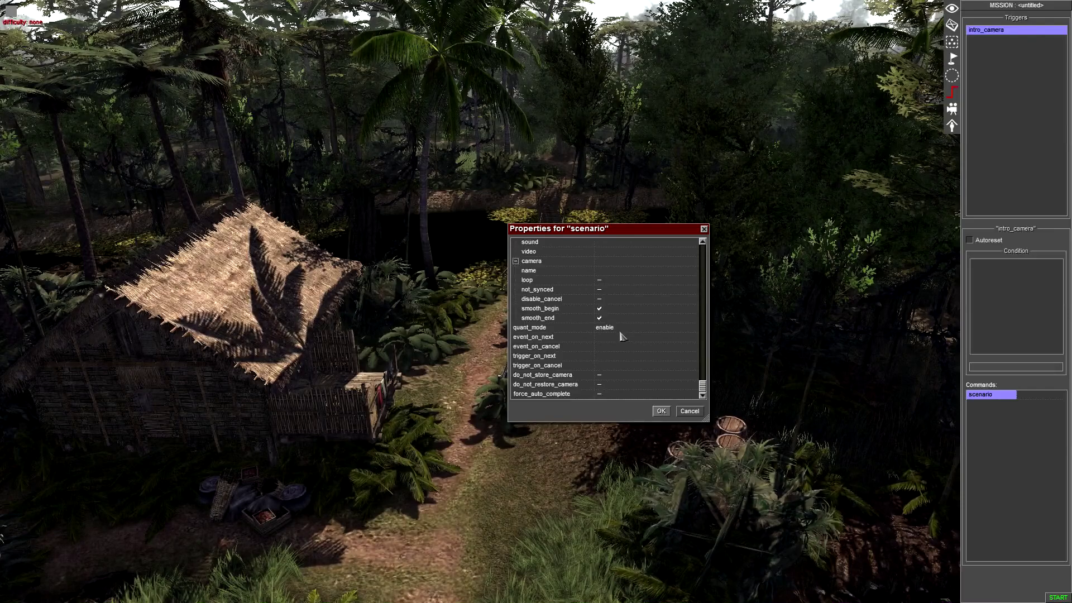
pyautogui.scroll(2, 605, 330)
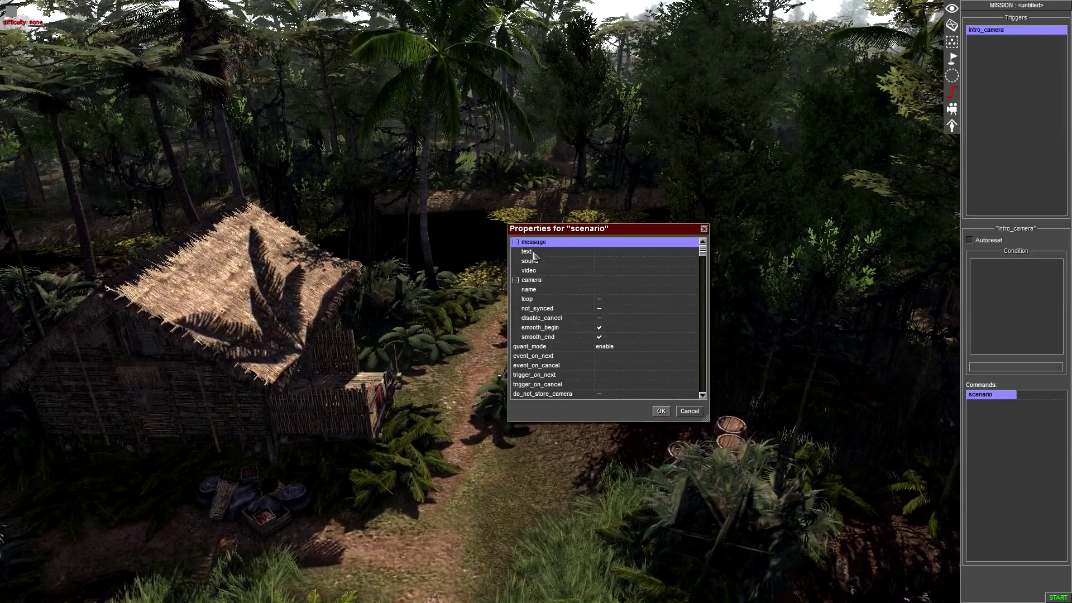
pyautogui.click(618, 254)
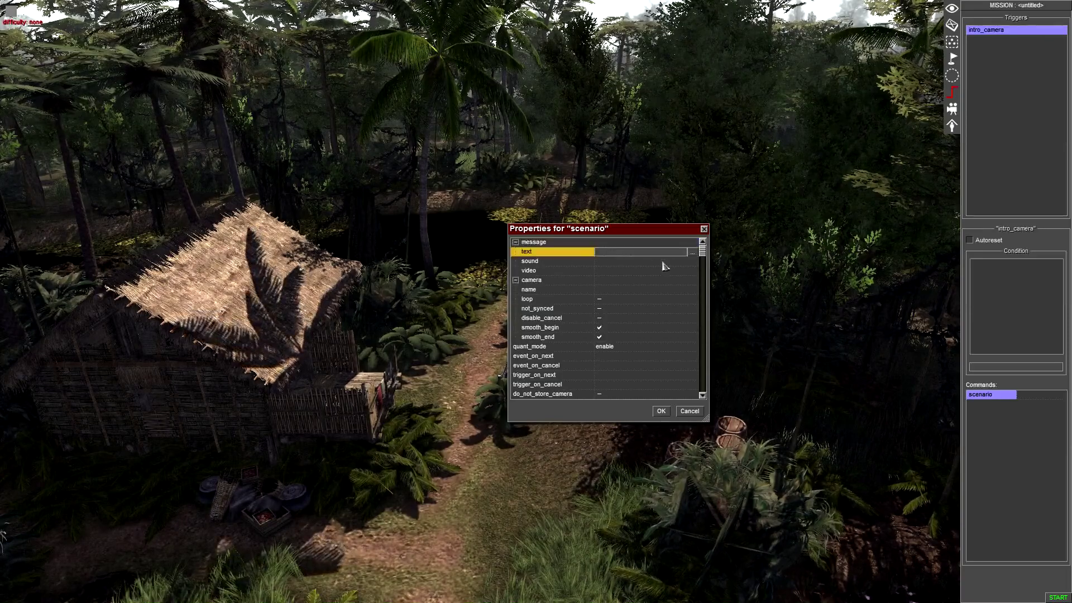
pyautogui.click(693, 254)
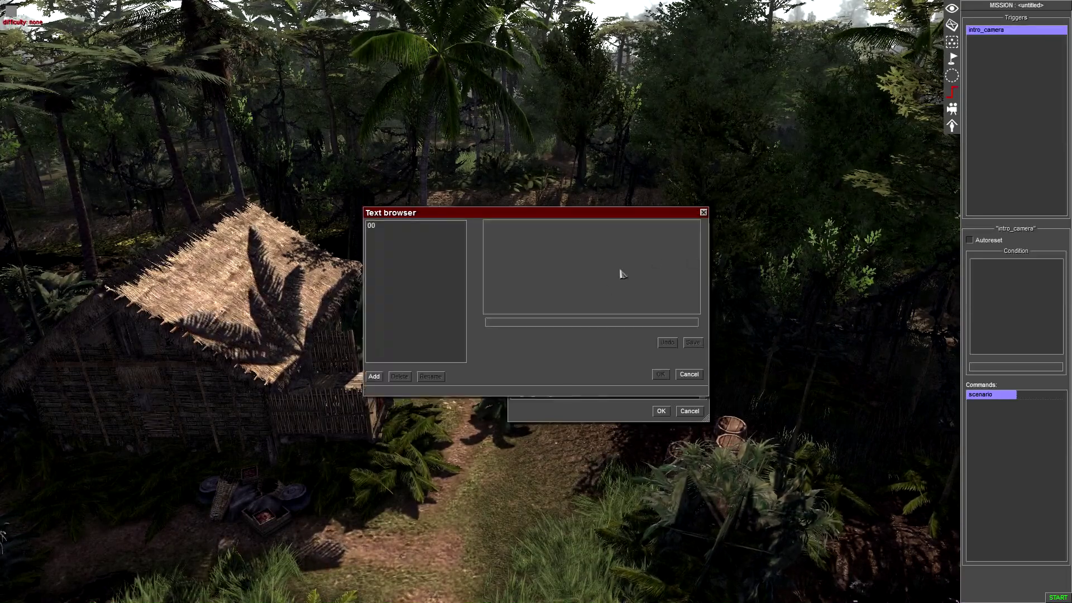
pyautogui.click(385, 229)
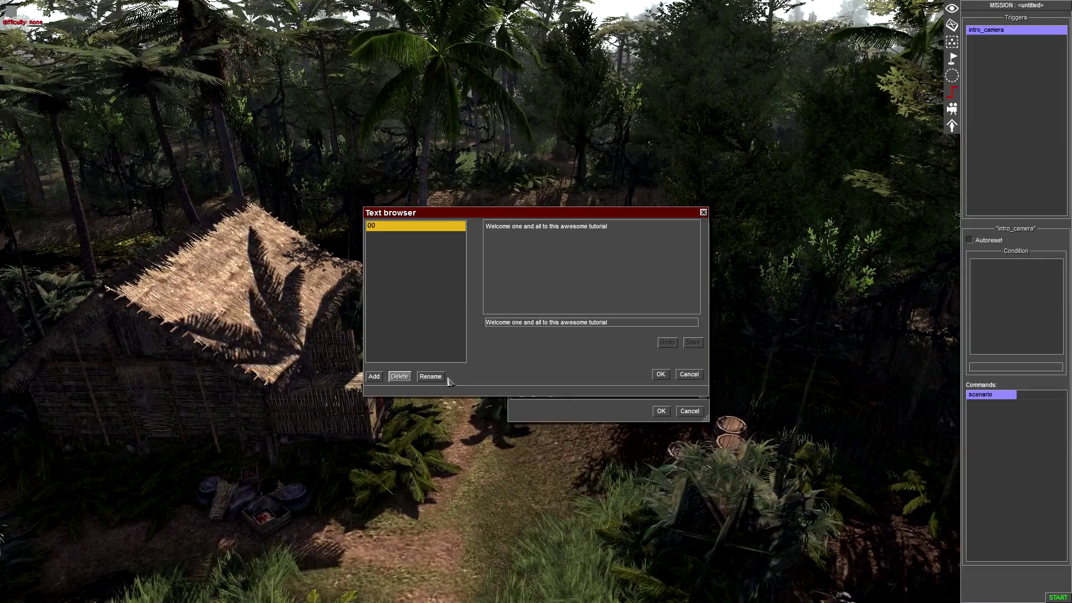
pyautogui.click(660, 376)
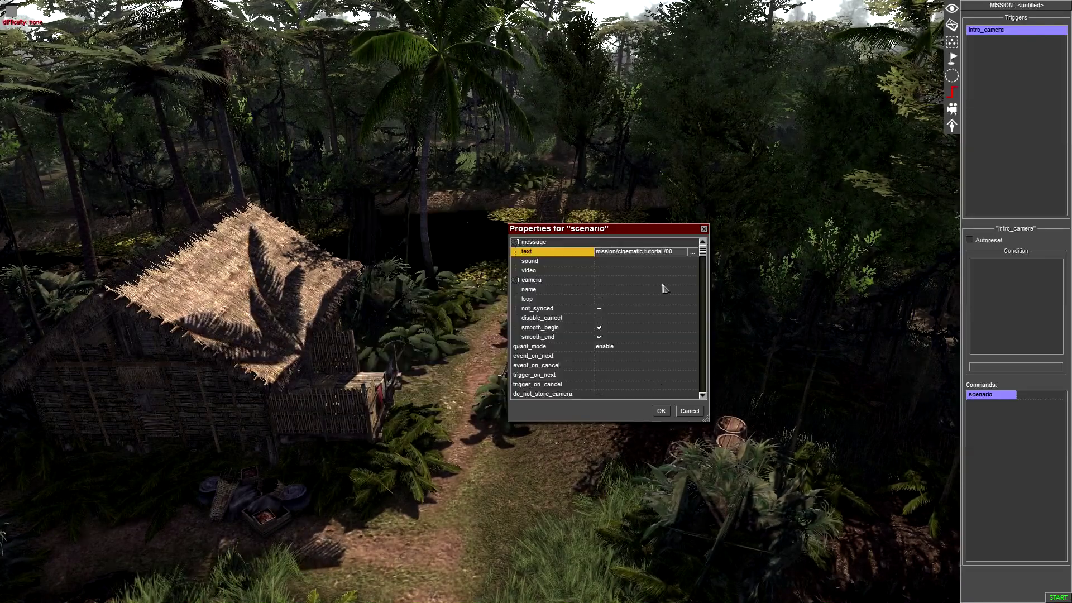
# Add text entry 01 to the mission texts with the content "DDHDHDDHDH" and save it
pyautogui.click(692, 252)
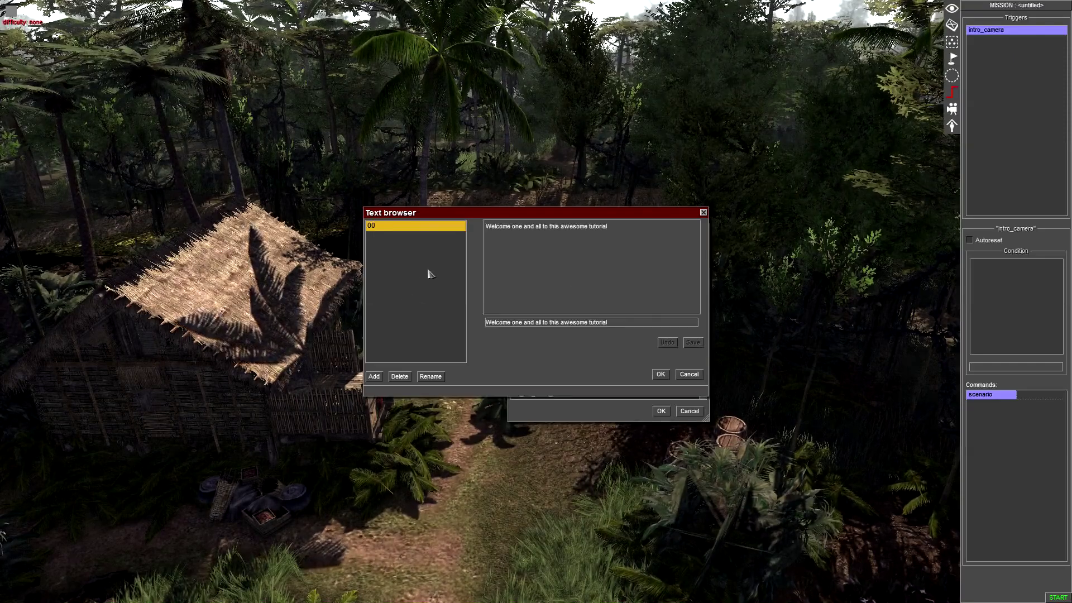
pyautogui.click(373, 376)
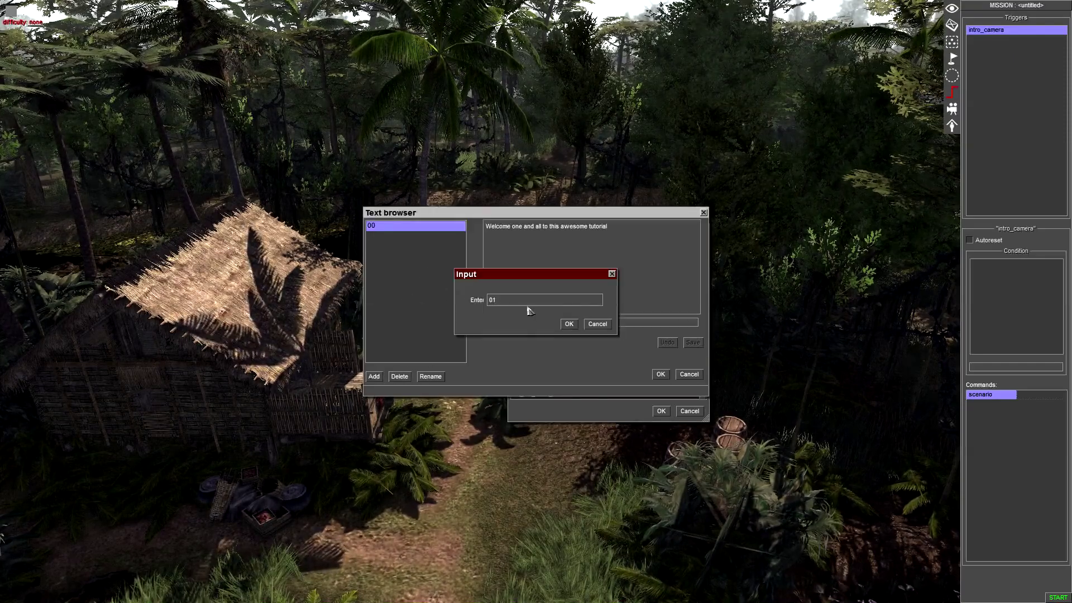
pyautogui.click(569, 324)
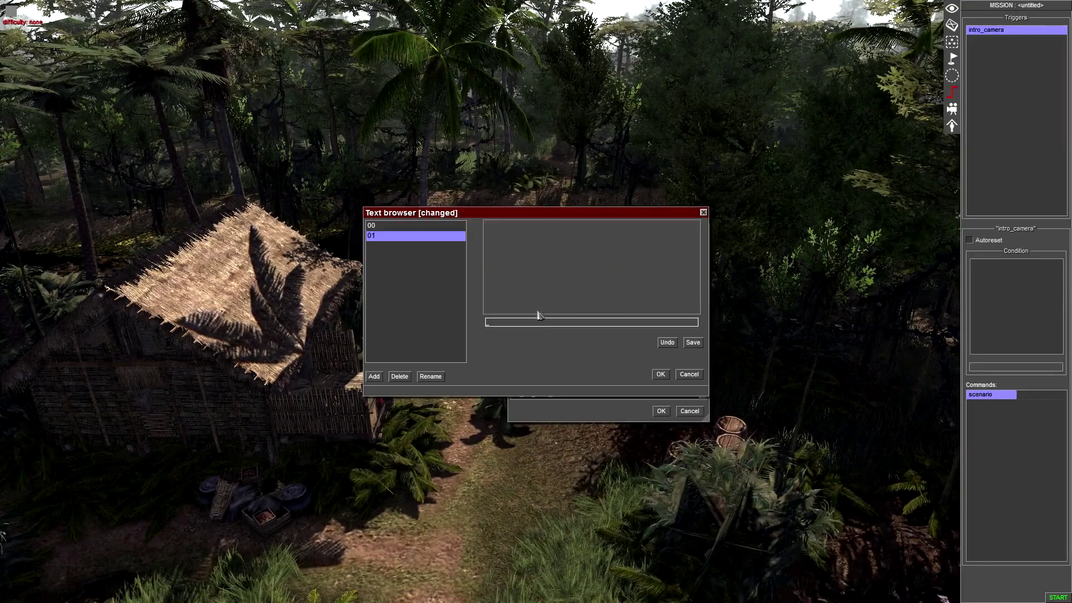
pyautogui.click(522, 325)
pyautogui.write('DDHDHDDHDH')
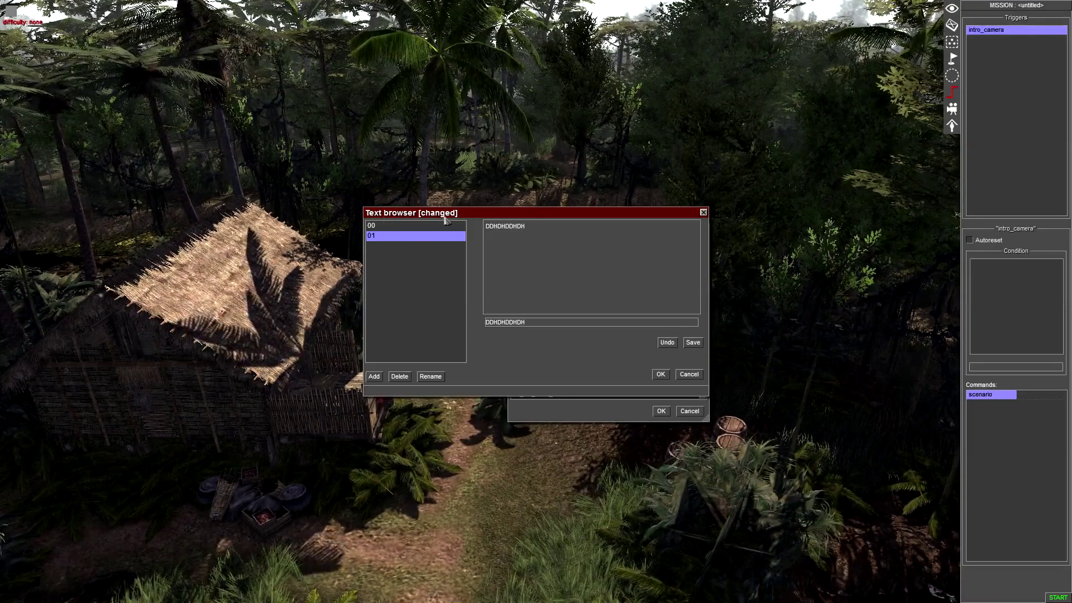
pyautogui.click(692, 342)
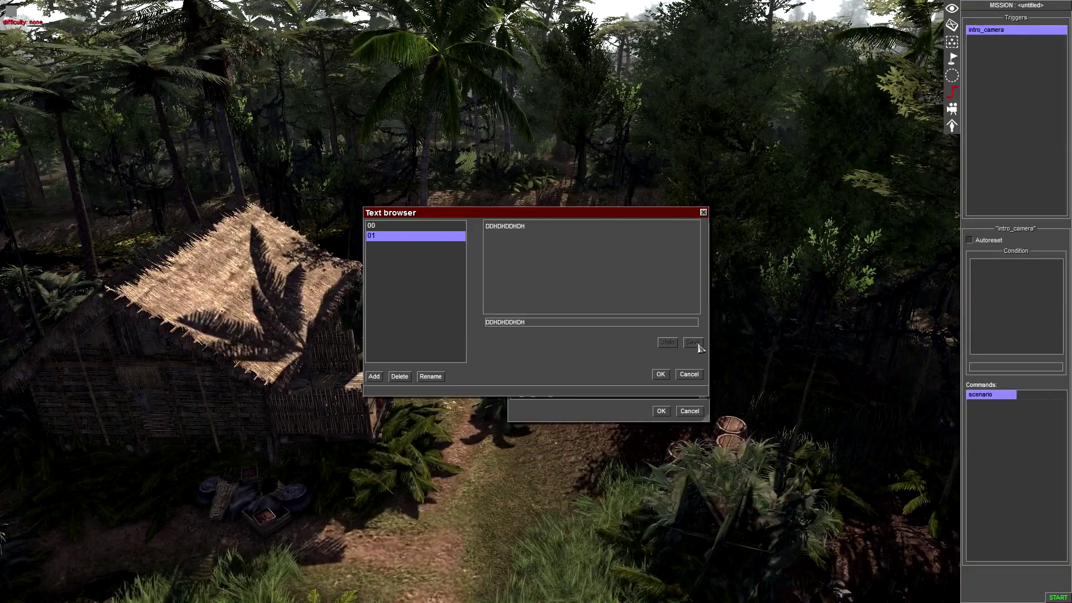
# Compare text entries 00 and 01, and choose entry 00 as the scenario message text
pyautogui.click(438, 227)
pyautogui.click(429, 236)
pyautogui.click(397, 227)
pyautogui.click(660, 374)
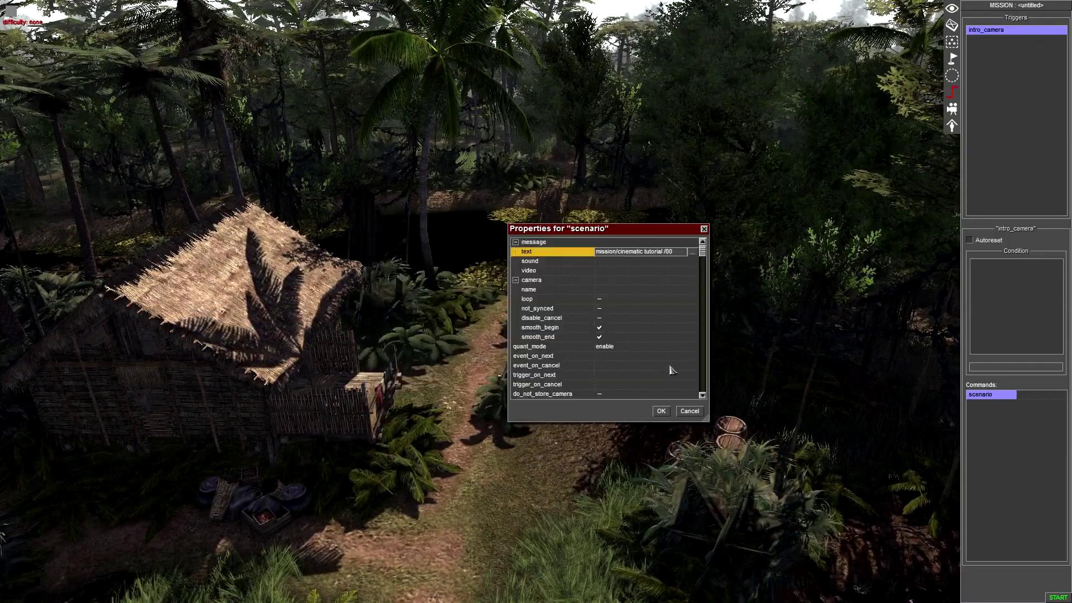
# Look through the sound categories available for the scenario message and leave the sound unassigned
pyautogui.click(611, 261)
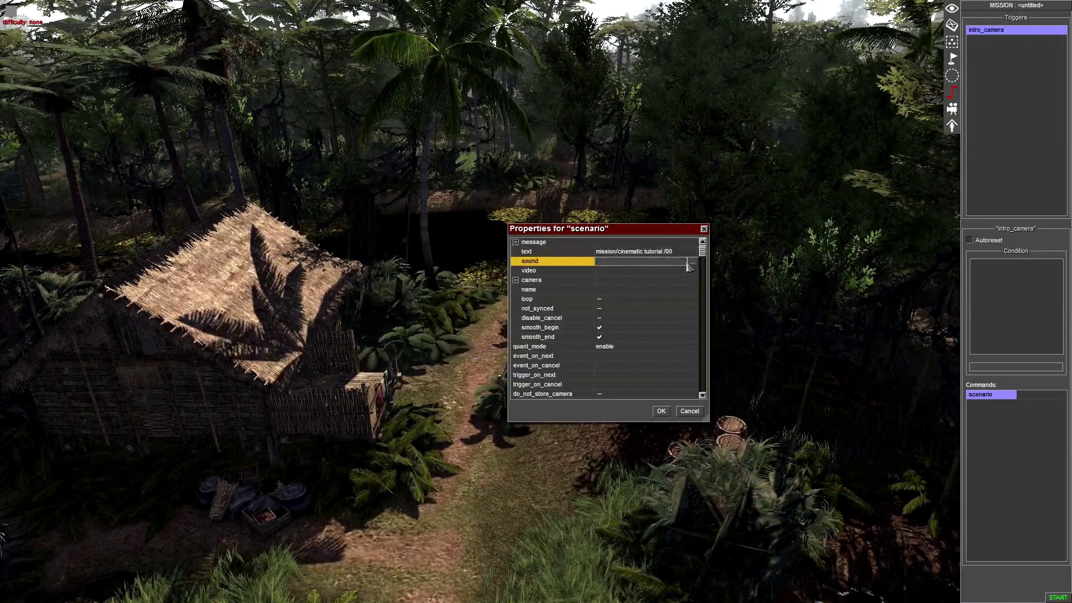
pyautogui.click(692, 262)
pyautogui.moveTo(585, 248); pyautogui.dragTo(595, 345)
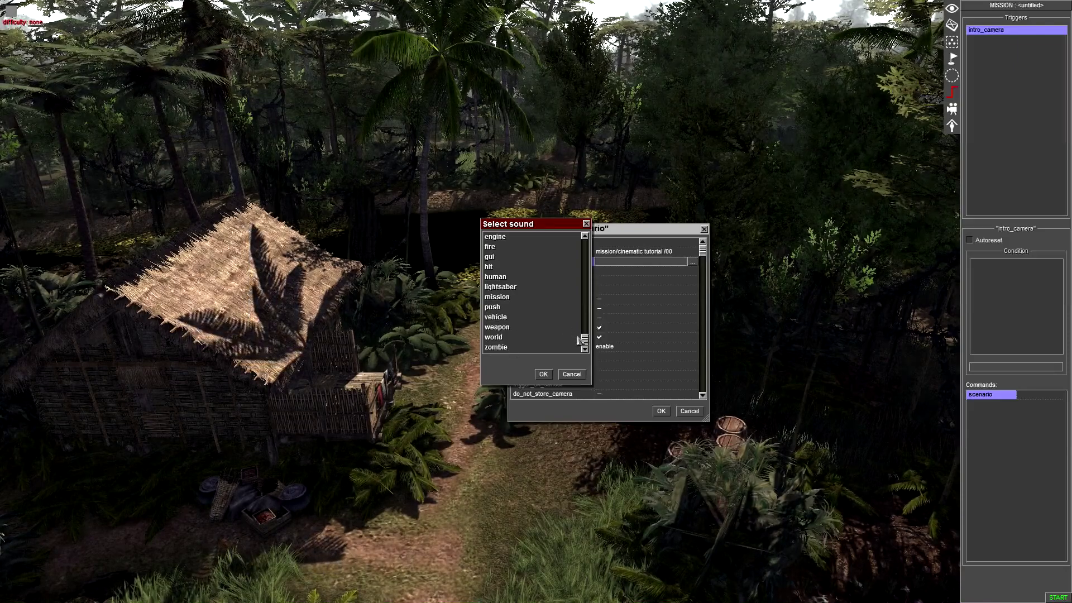
pyautogui.scroll(1, 590, 263)
pyautogui.scroll(1, 589, 248)
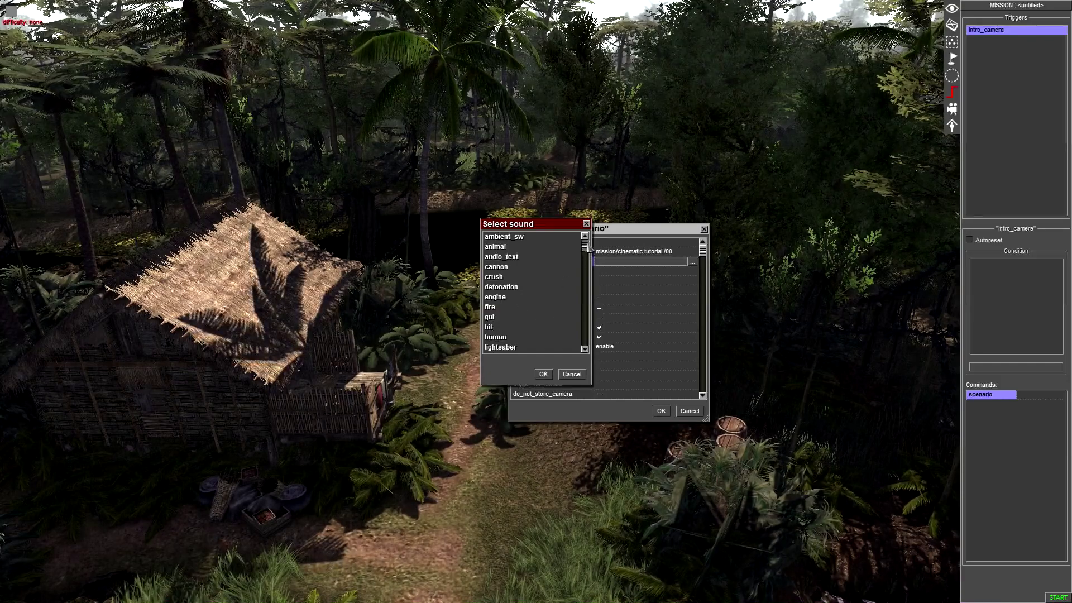
pyautogui.click(546, 375)
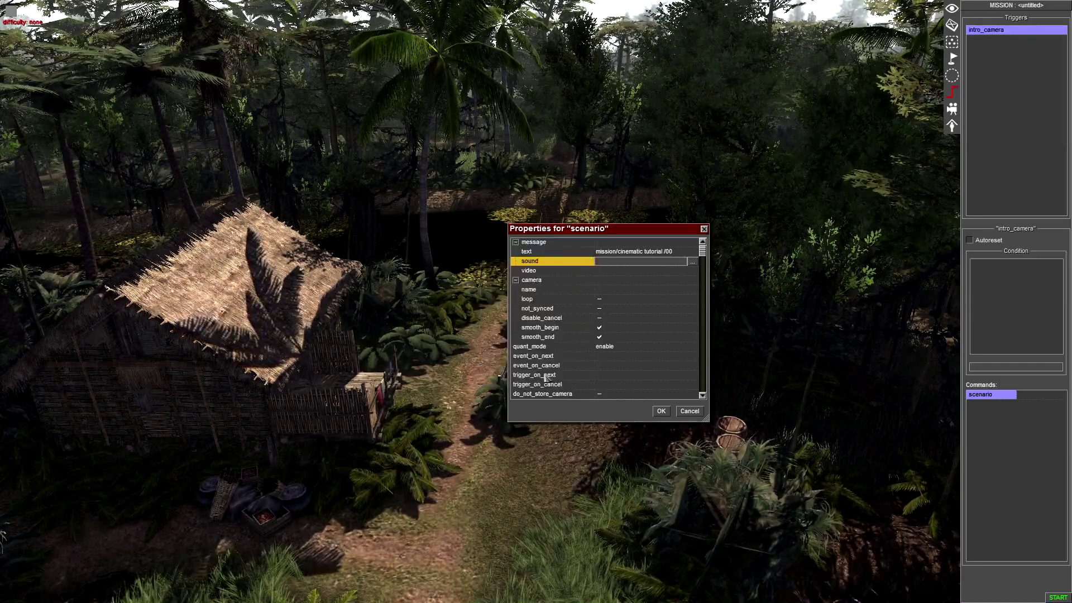
# Assign the intro_tutorial camera to the scenario command and turn off its smooth_begin and smooth_end options
pyautogui.click(626, 271)
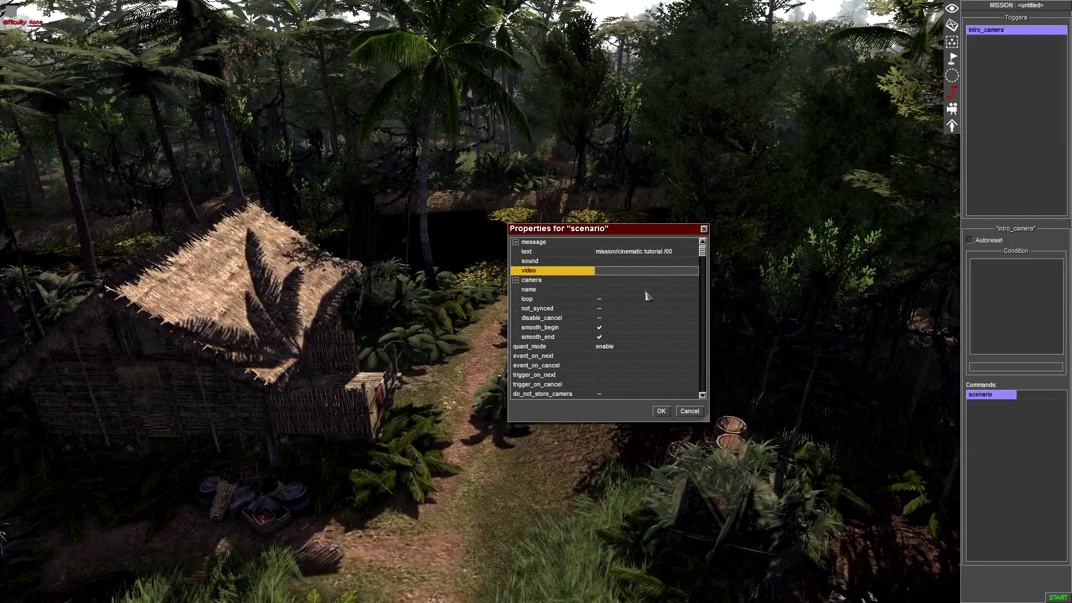
pyautogui.click(626, 291)
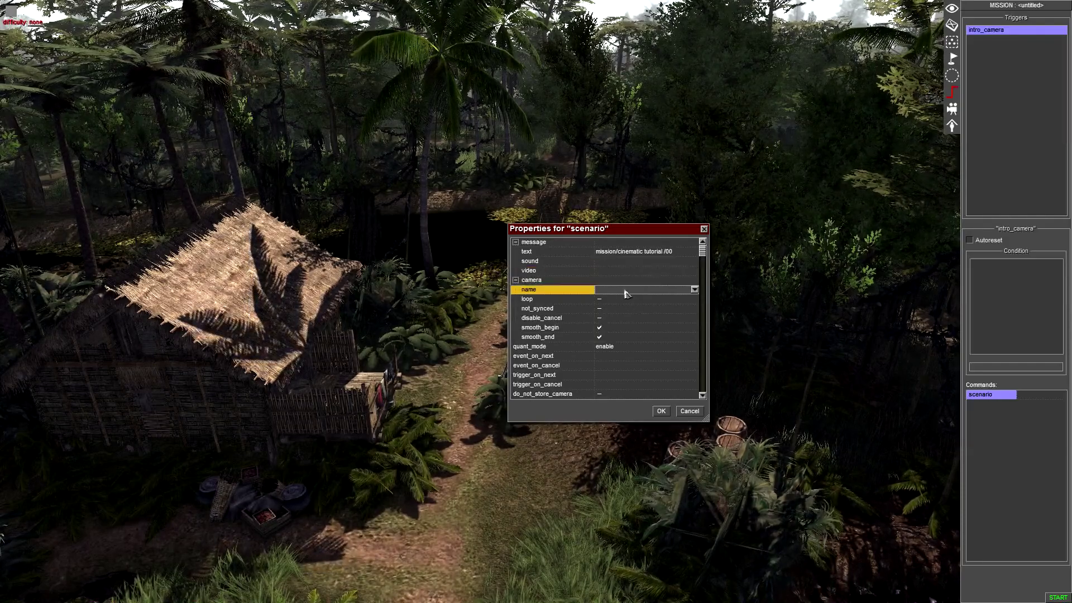
pyautogui.click(694, 289)
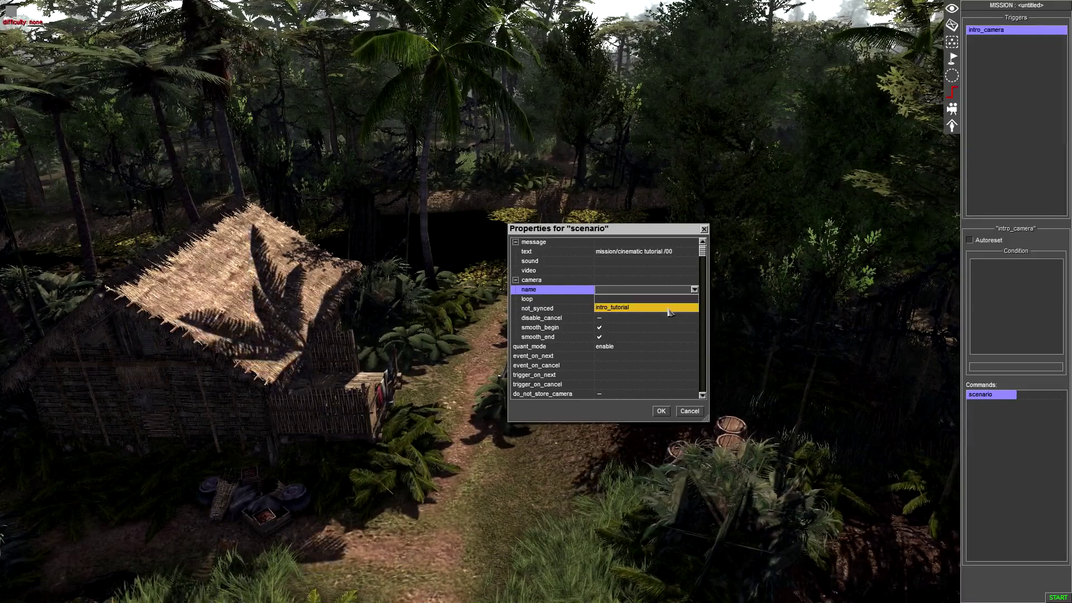
pyautogui.click(669, 309)
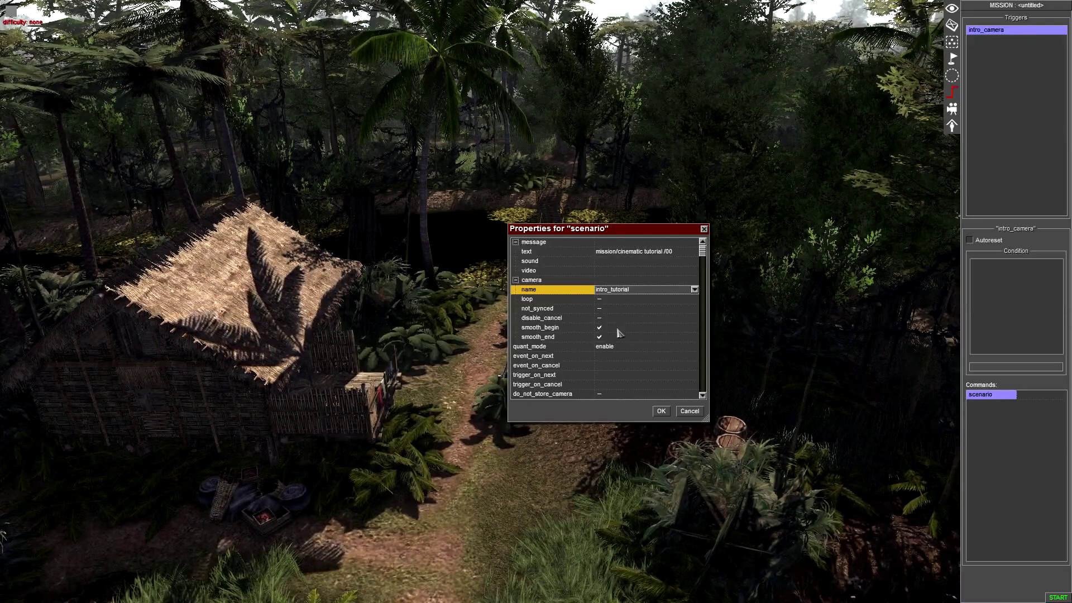
pyautogui.click(600, 330)
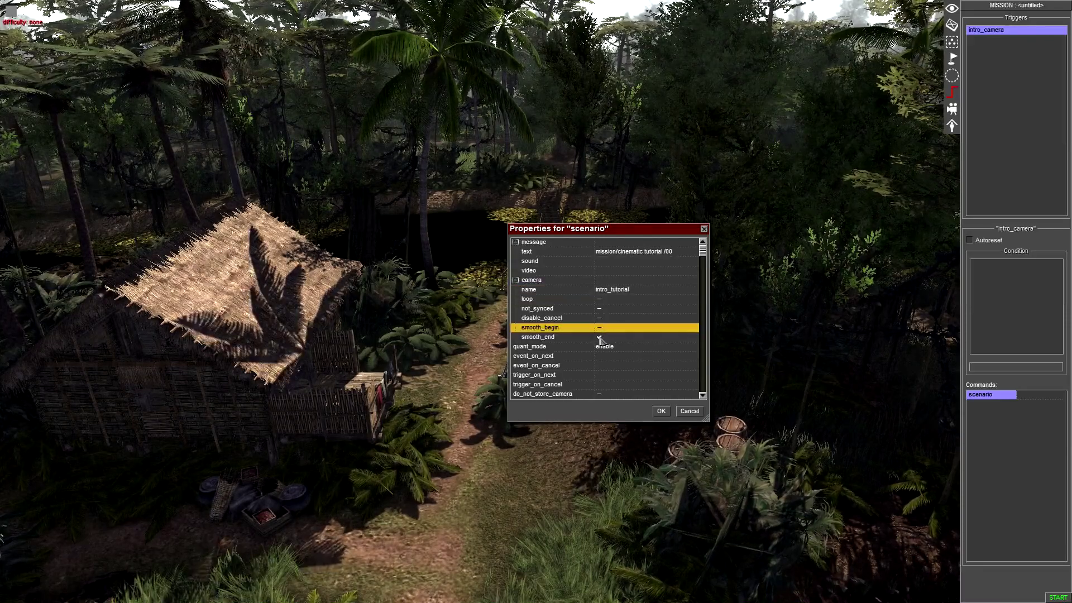
pyautogui.click(600, 337)
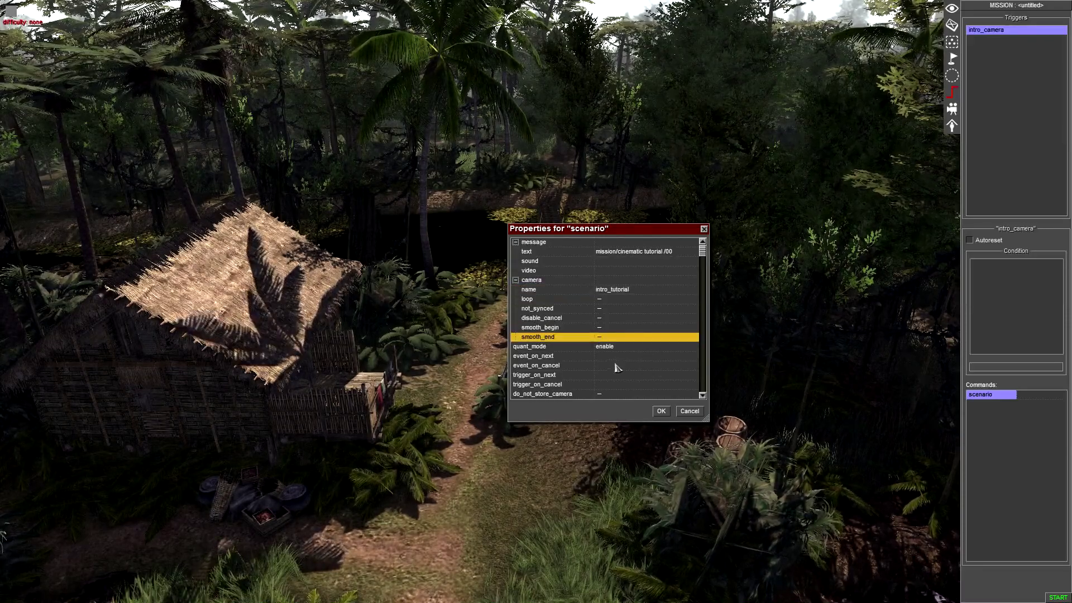
# Enable do_not_store_camera, do_not_restore_camera and force_auto_complete for the scenario command and apply its properties
pyautogui.scroll(-2, 623, 374)
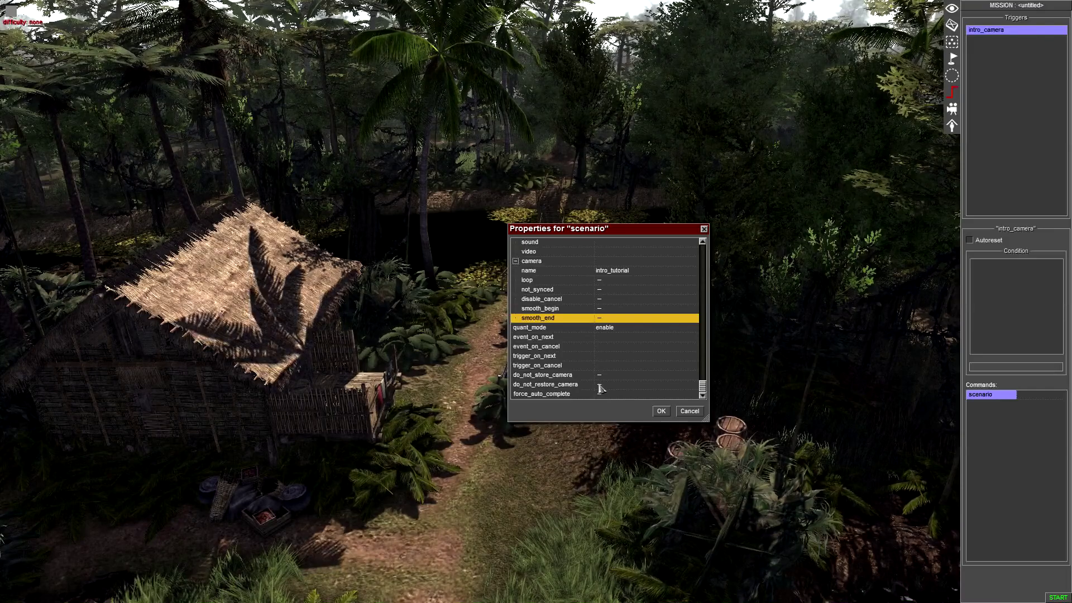
pyautogui.click(599, 385)
pyautogui.click(599, 375)
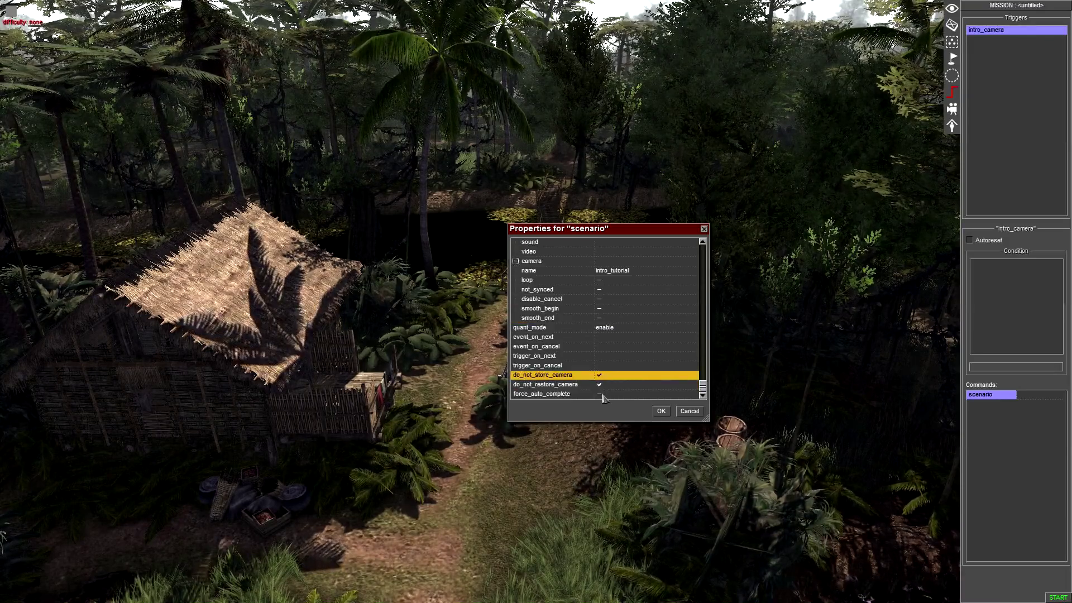
pyautogui.click(602, 394)
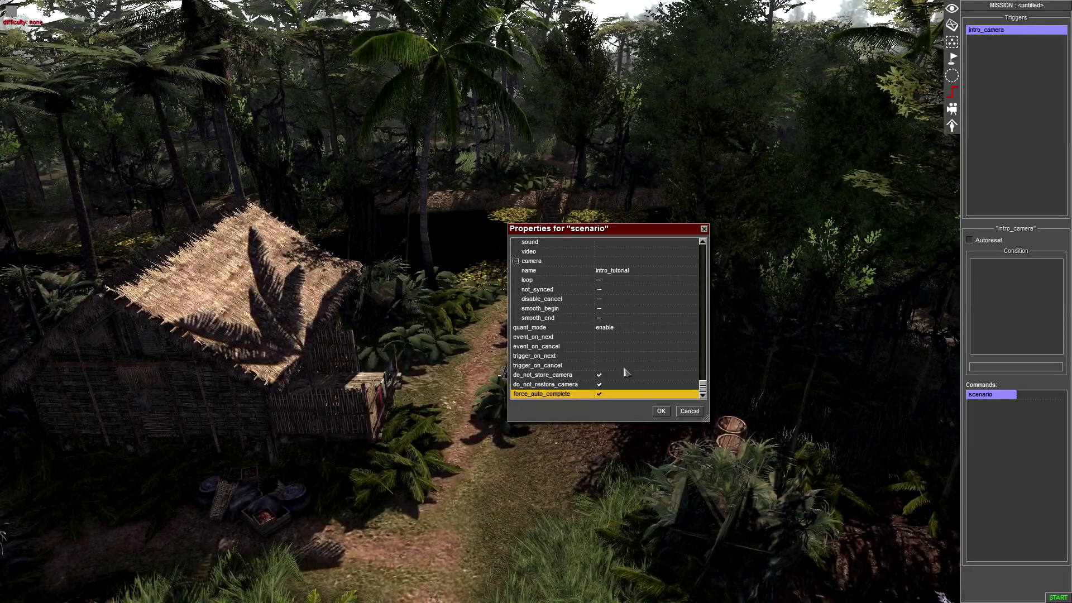
pyautogui.scroll(2, 625, 352)
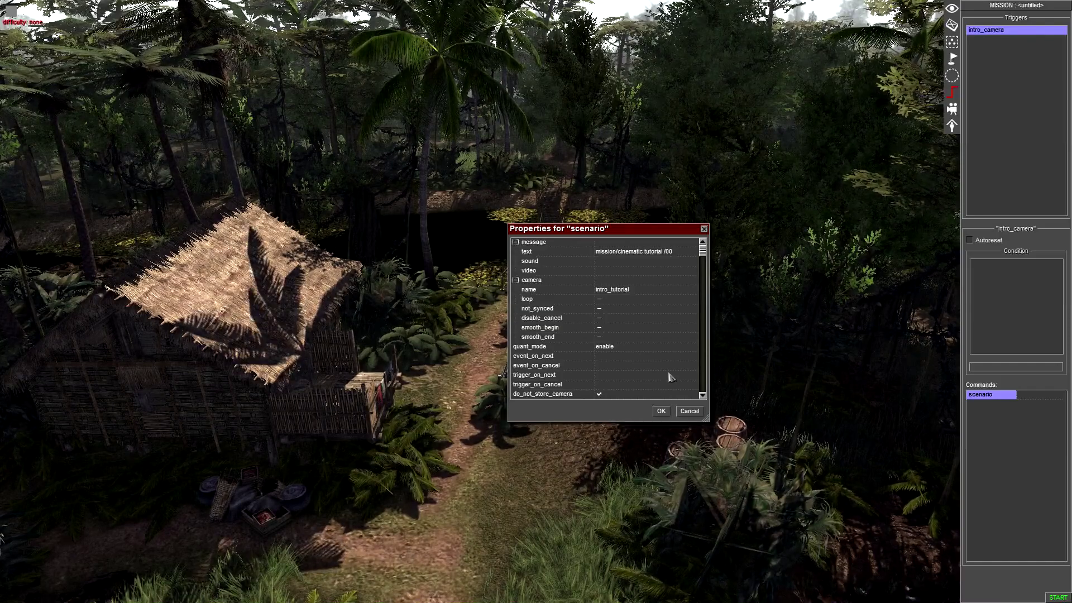
pyautogui.click(661, 411)
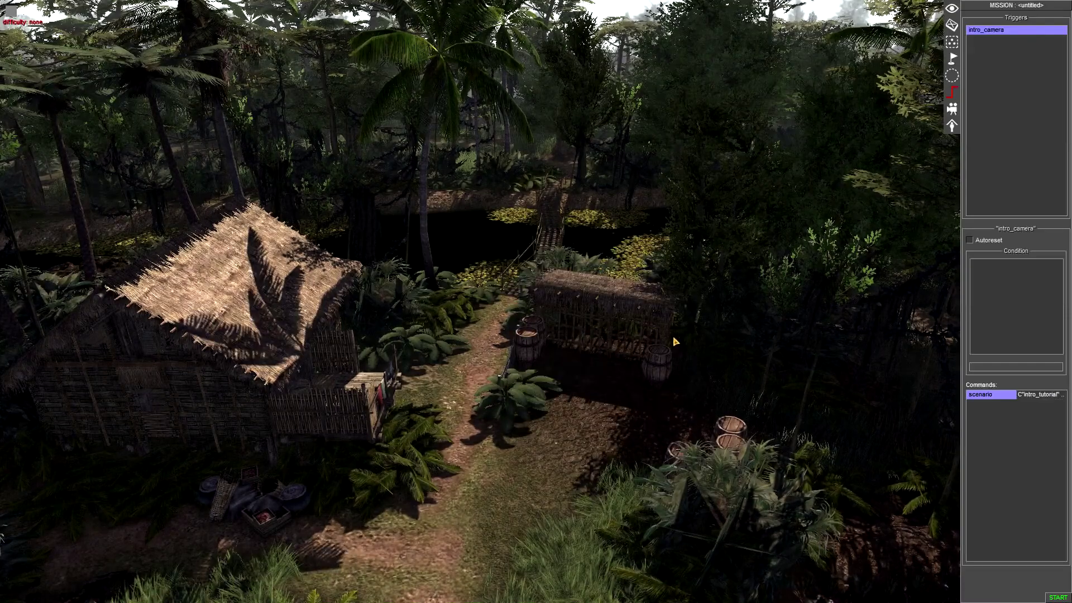
# Switch from the mission editor to the game view and look around the village huts, river and rope bridge
pyautogui.press('F1')
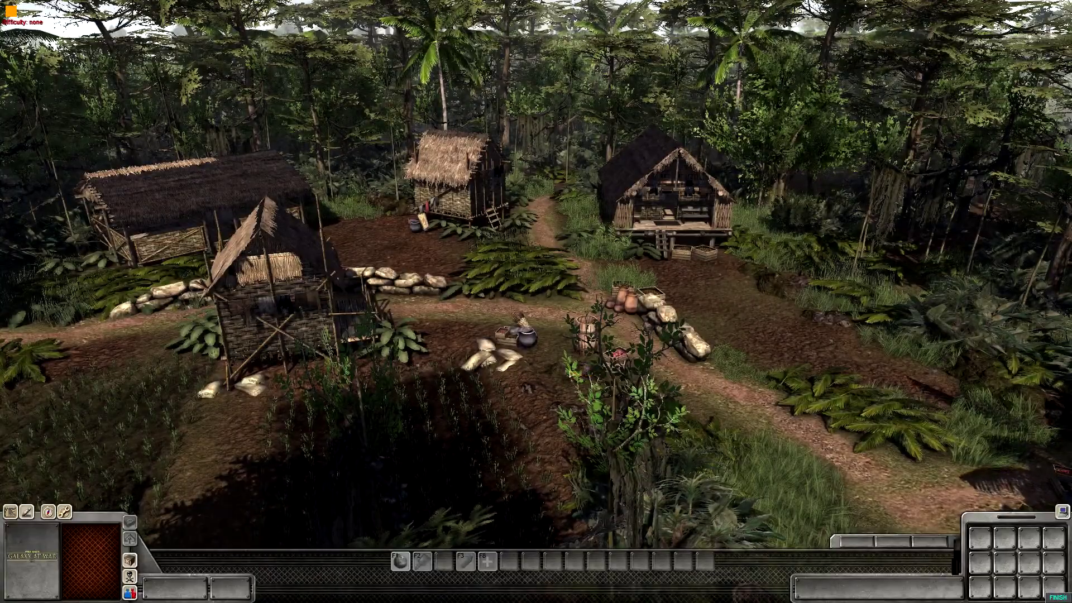
pyautogui.moveTo(274, 371); pyautogui.dragTo(274, 371, button='middle')
pyautogui.scroll(5, 403, 170)
pyautogui.scroll(-5, 403, 170)
pyautogui.moveTo(403, 170); pyautogui.dragTo(534, 89, button='middle')
pyautogui.moveTo(397, 141); pyautogui.dragTo(115, 94, button='middle')
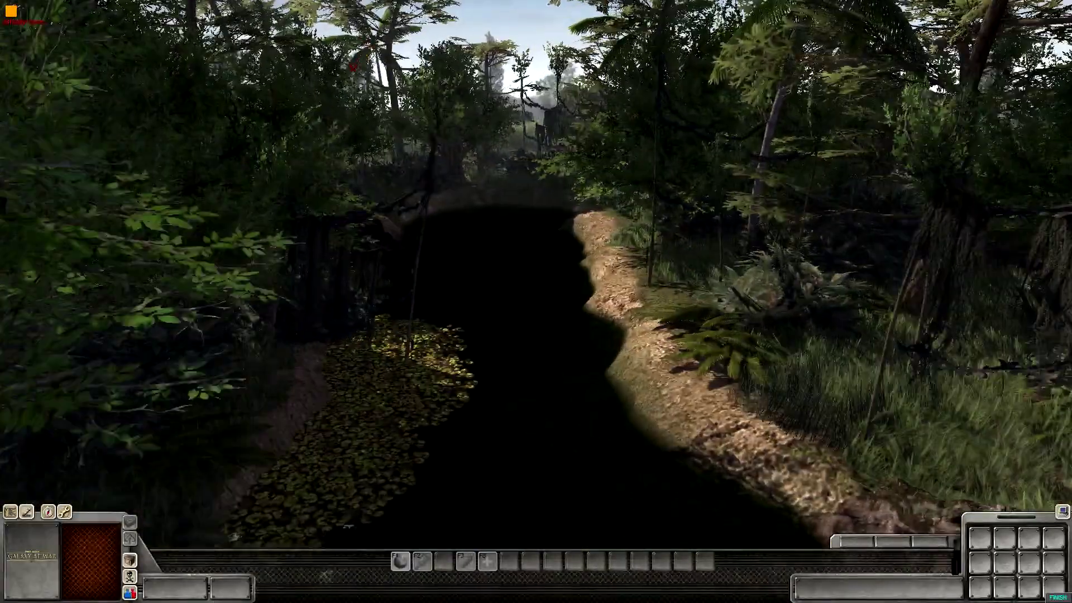
pyautogui.moveTo(322, 128); pyautogui.dragTo(301, 128, button='middle')
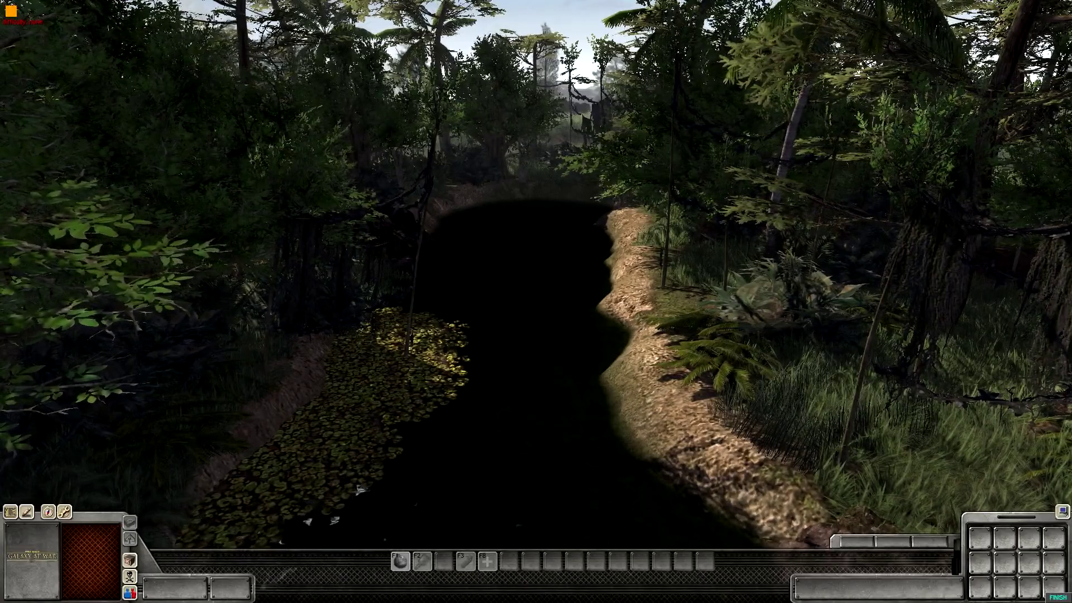
pyautogui.scroll(-5, 359, 119)
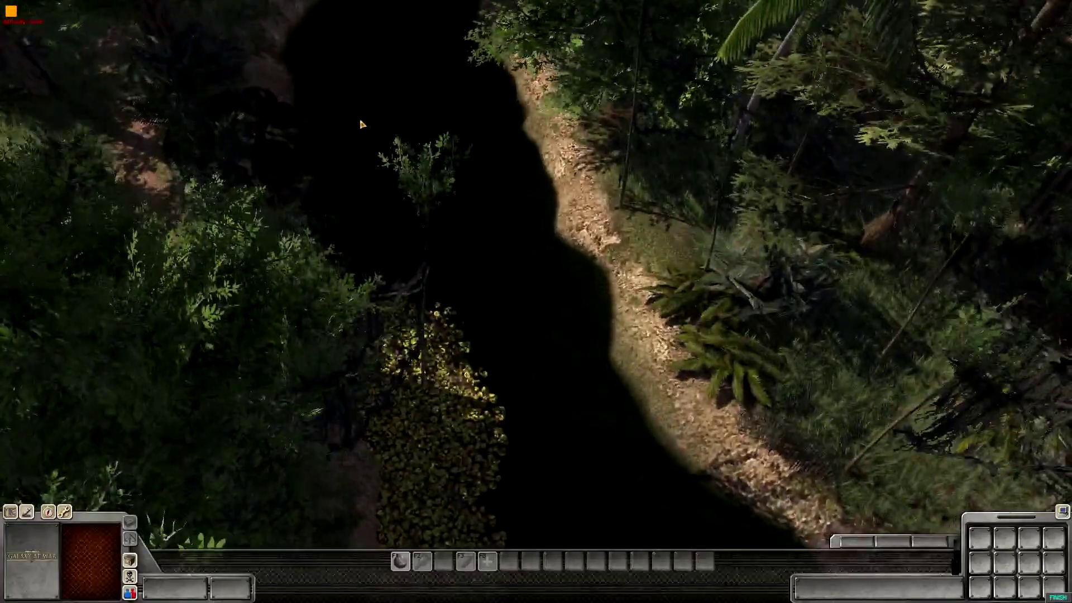
pyautogui.scroll(5, 421, 110)
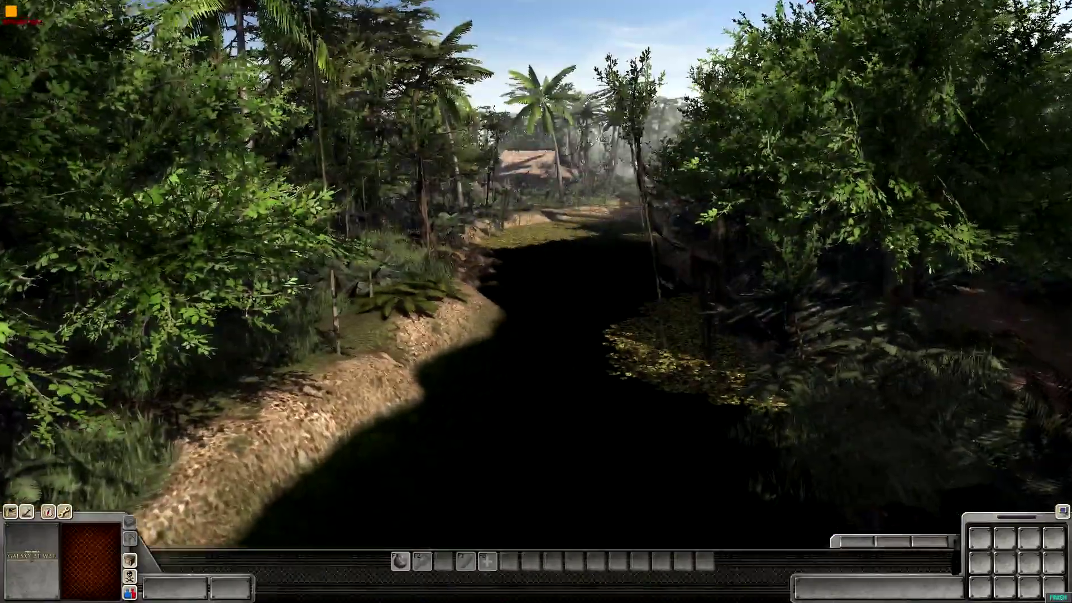
pyautogui.scroll(-3, 709, 77)
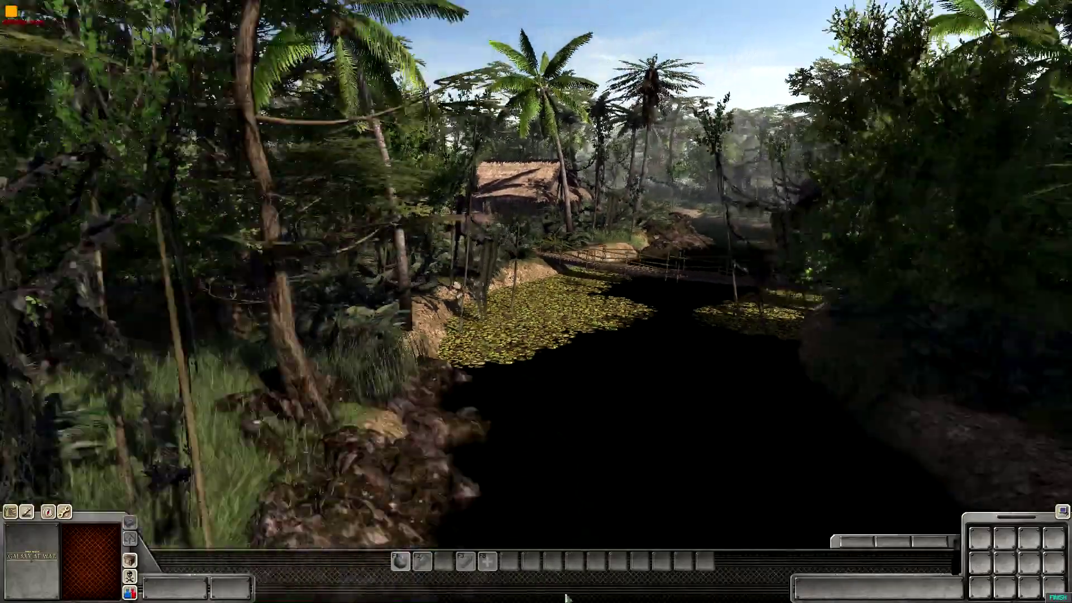
pyautogui.scroll(-2, 558, 496)
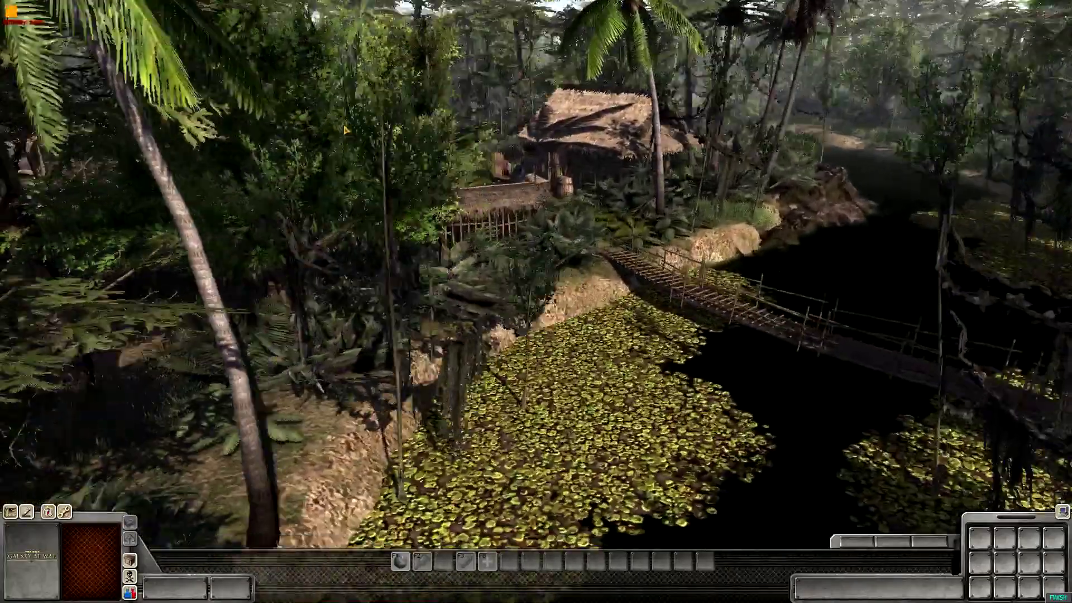
pyautogui.moveTo(558, 496); pyautogui.dragTo(424, 491, button='middle')
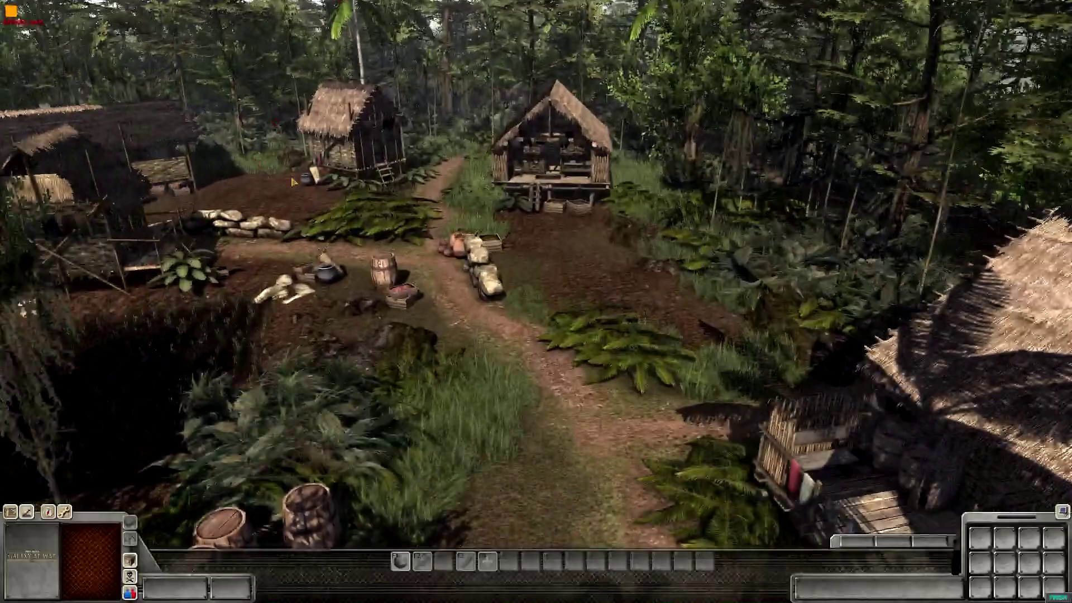
pyautogui.moveTo(586, 265); pyautogui.dragTo(910, 513, button='middle')
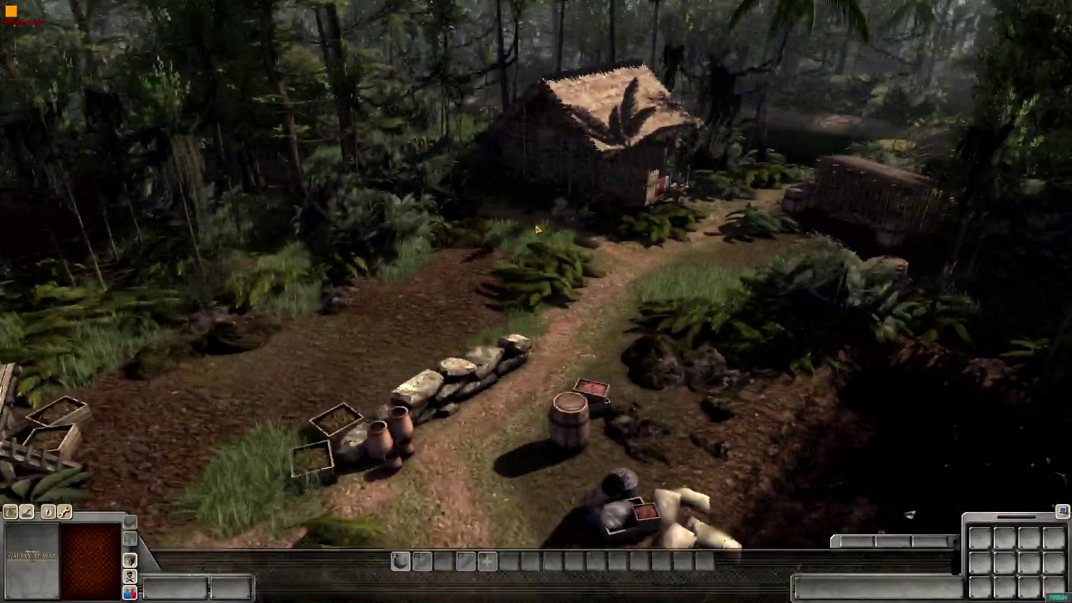
pyautogui.moveTo(433, 231); pyautogui.dragTo(577, 246, button='middle')
pyautogui.moveTo(536, 301); pyautogui.dragTo(748, 304, button='middle')
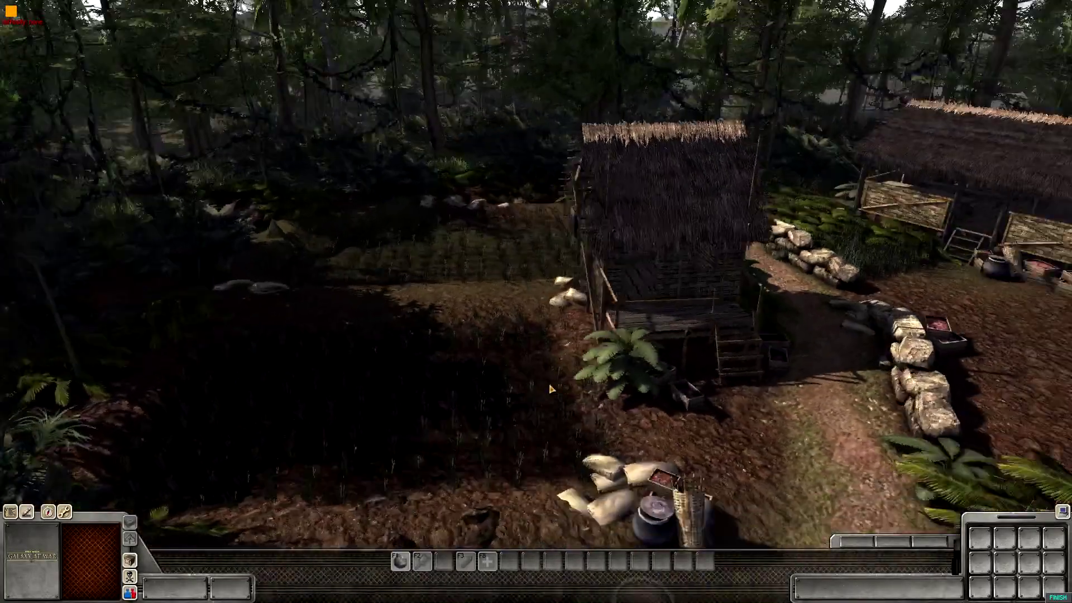
pyautogui.moveTo(509, 382); pyautogui.dragTo(607, 377, button='middle')
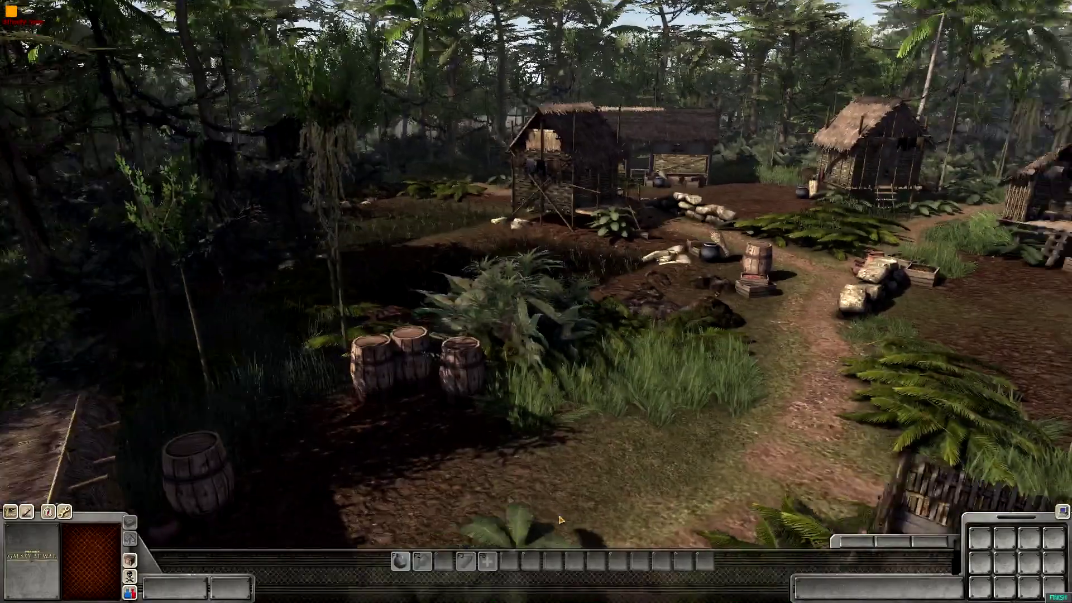